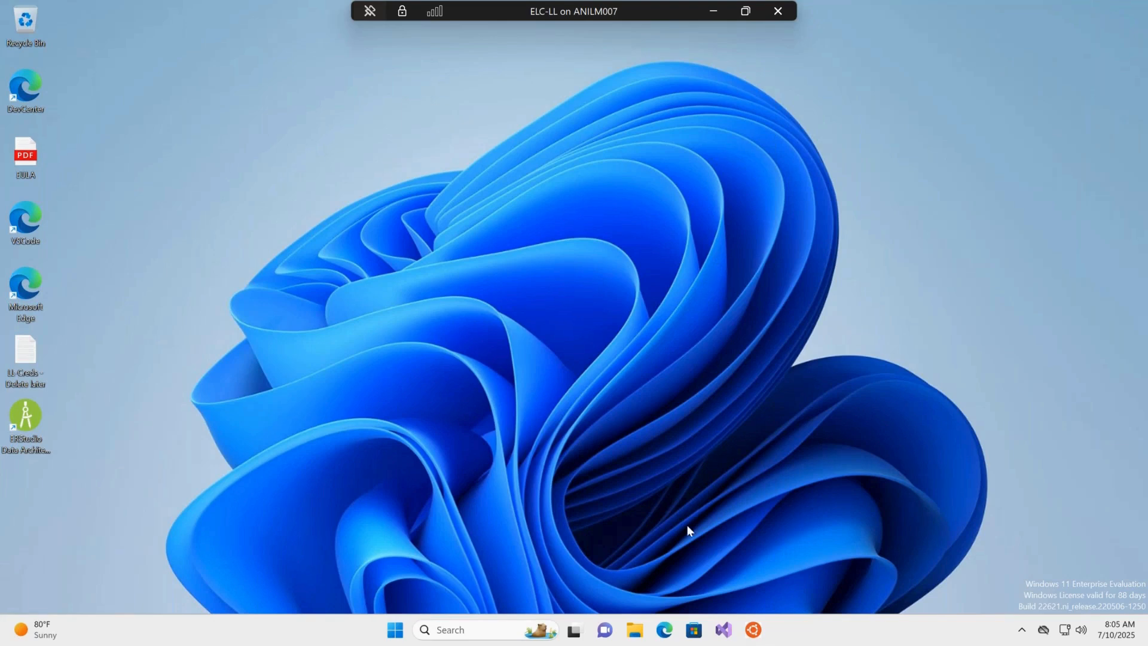
Try to open dockwiki.embarcadero.com in the browser and dismiss the restore-pages popup.
{"action": "left_click", "coordinate": [694, 629]}
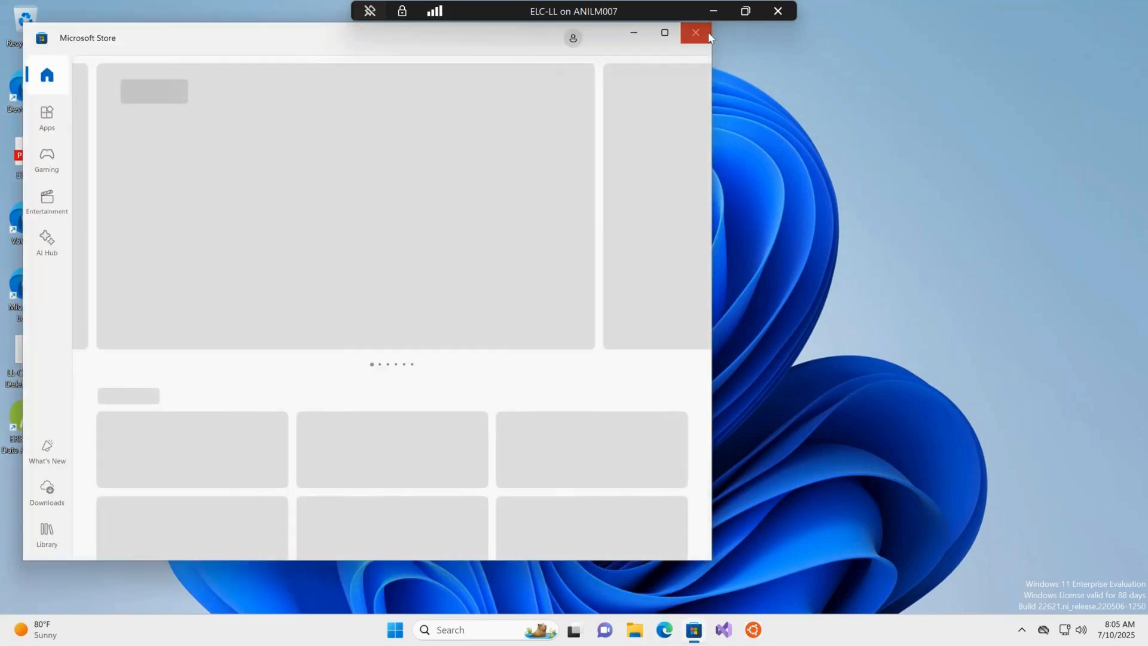
{"action": "left_click", "coordinate": [706, 32]}
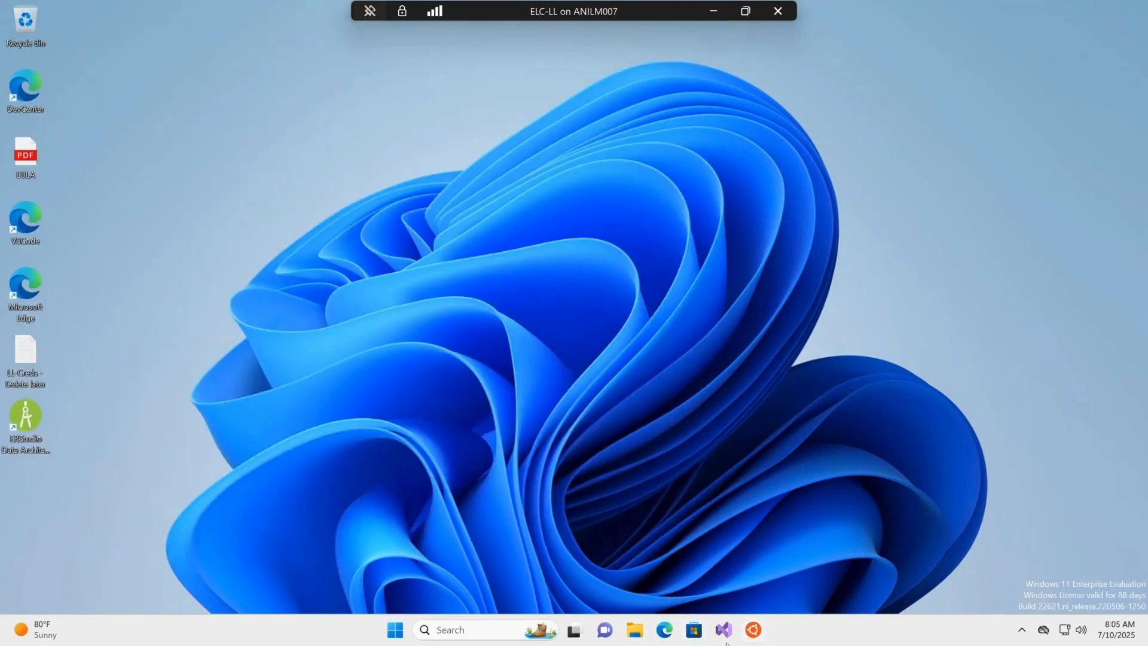
{"action": "left_click", "coordinate": [665, 630]}
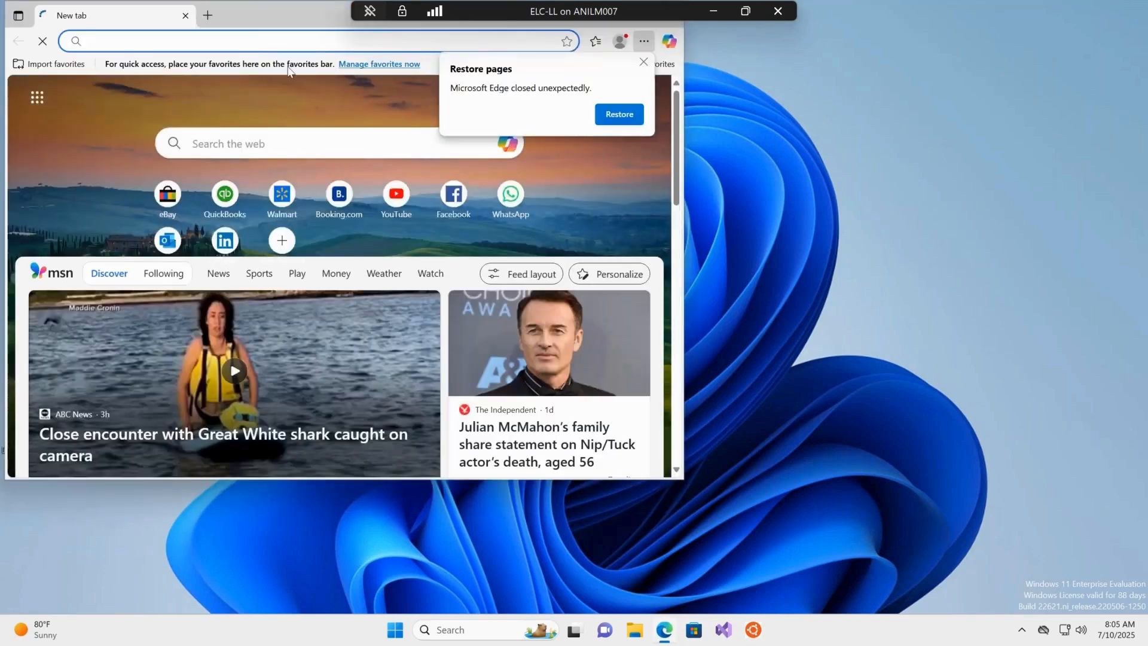
{"action": "left_click", "coordinate": [294, 39]}
{"action": "type", "text": "dock"}
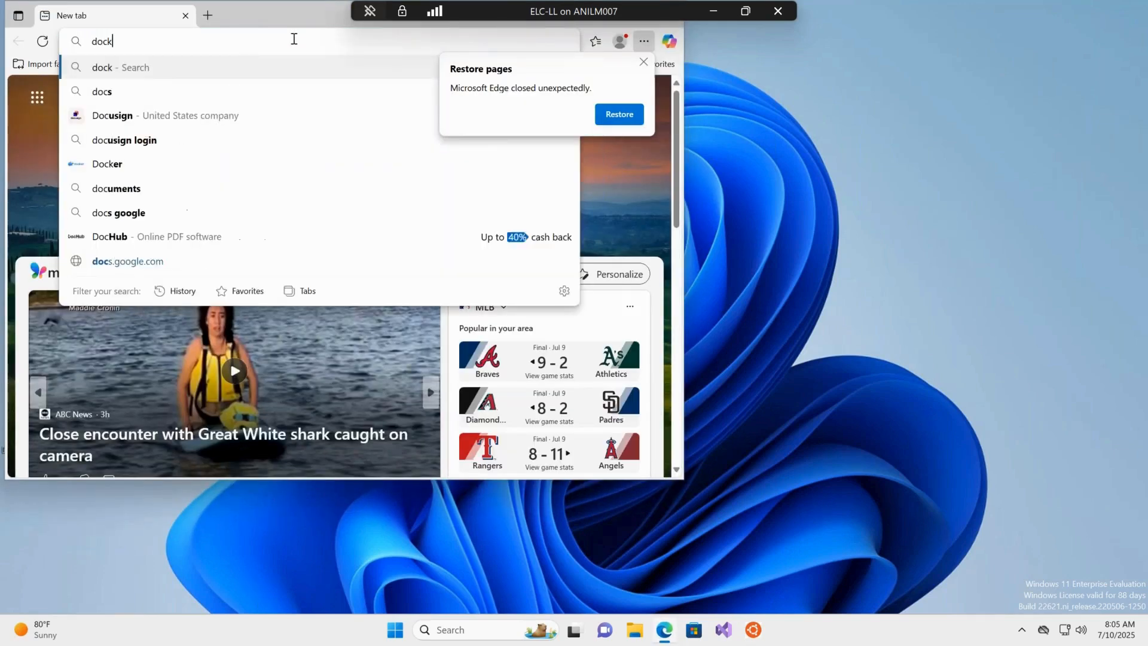
{"action": "type", "text": "wiki."}
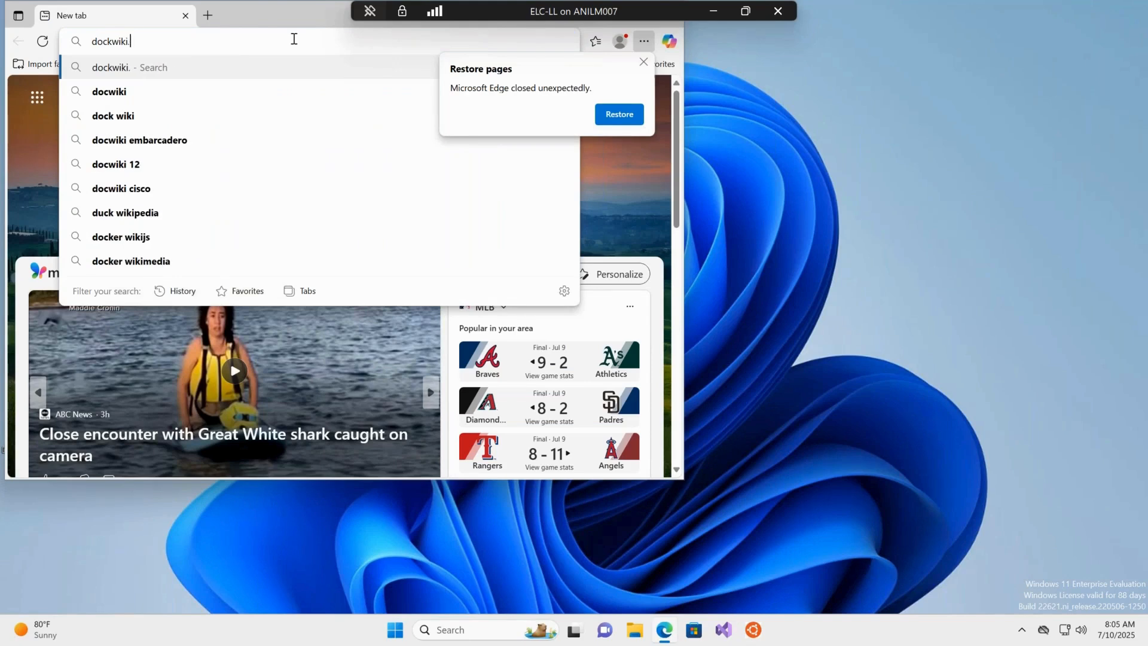
{"action": "type", "text": "embarcadero.com"}
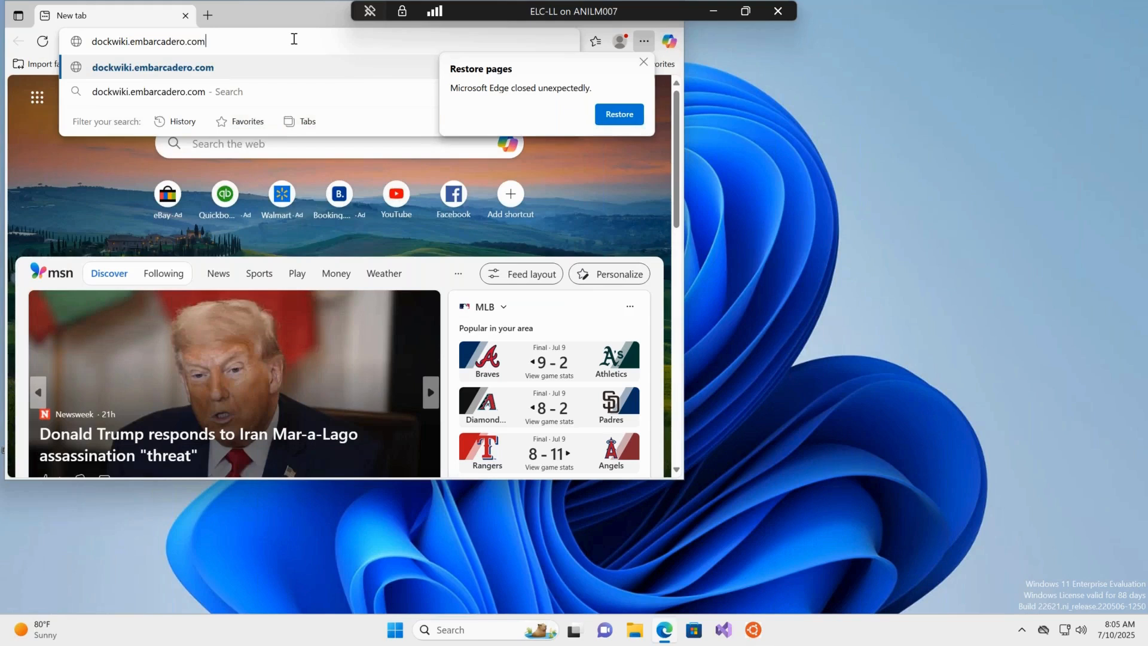
{"action": "key", "text": "Return"}
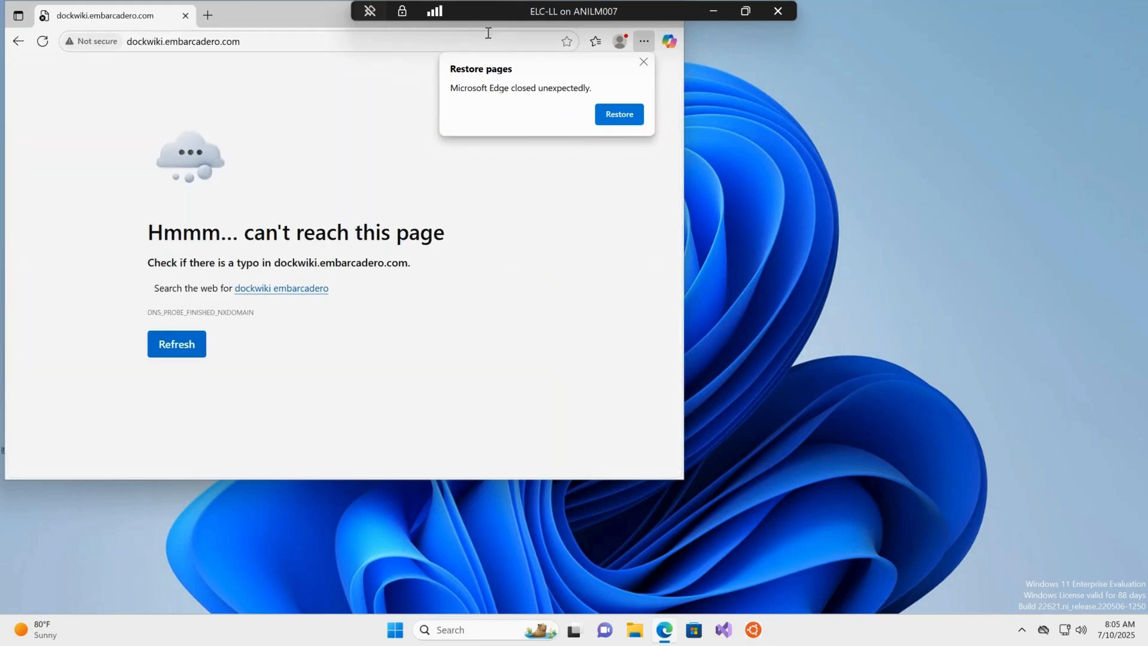
{"action": "left_click", "coordinate": [642, 64]}
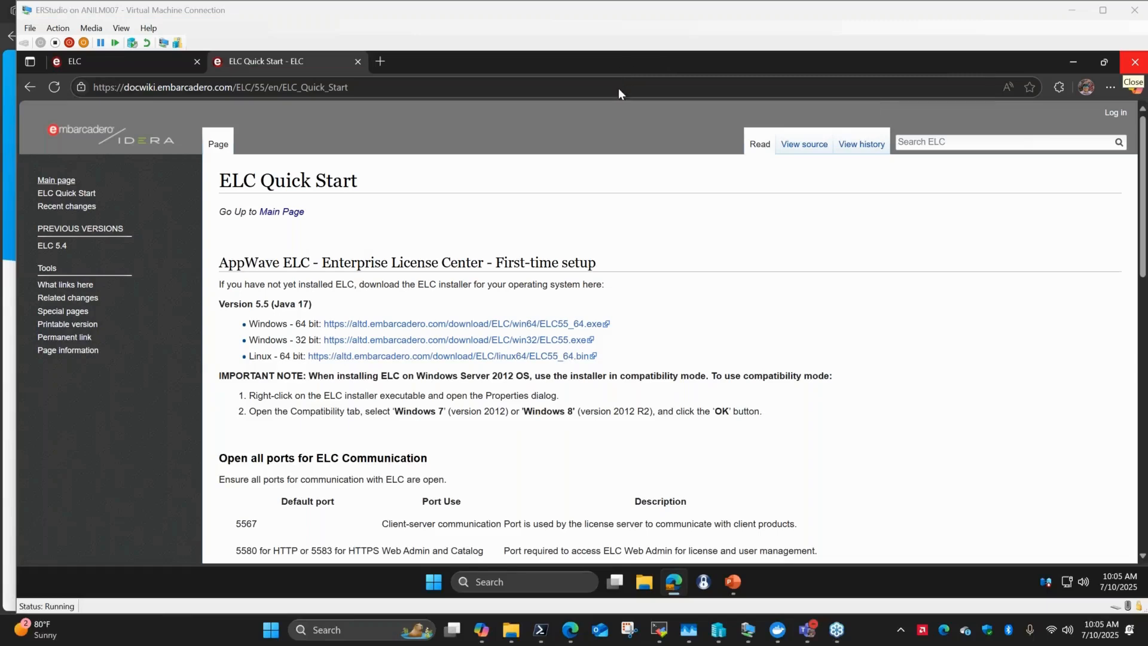
Open the ELC Quick Start page from the AppWave Enterprise License Center help main page.
{"action": "left_click", "coordinate": [97, 66]}
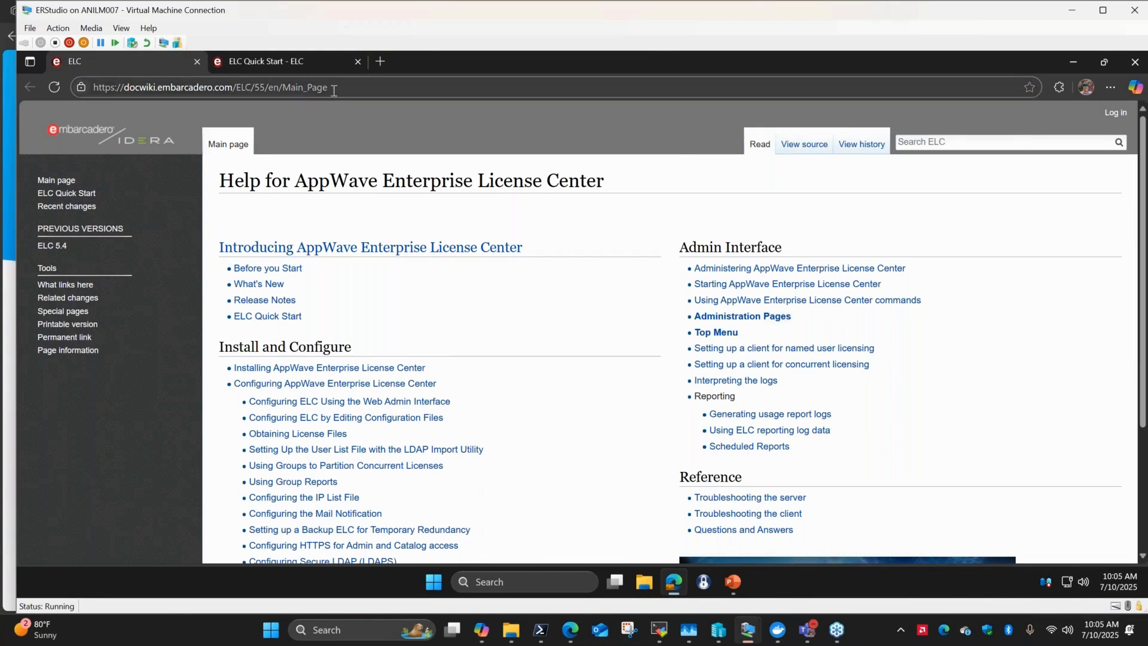
{"action": "scroll", "coordinate": [565, 308], "scroll_direction": "down", "scroll_amount": 1}
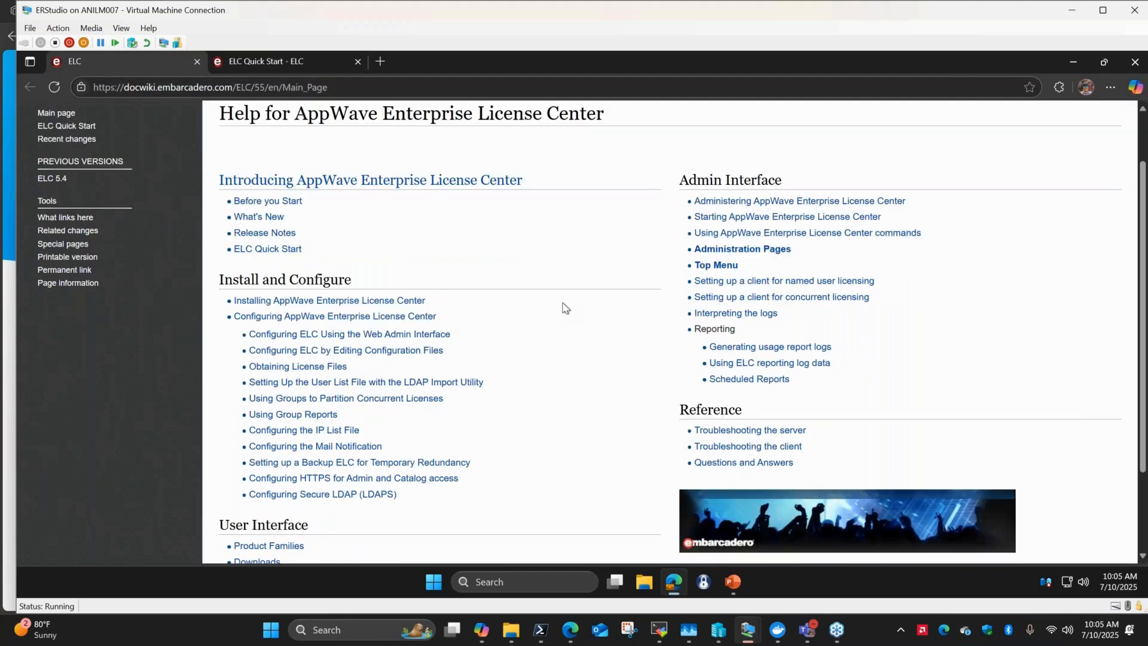
{"action": "left_click", "coordinate": [284, 252]}
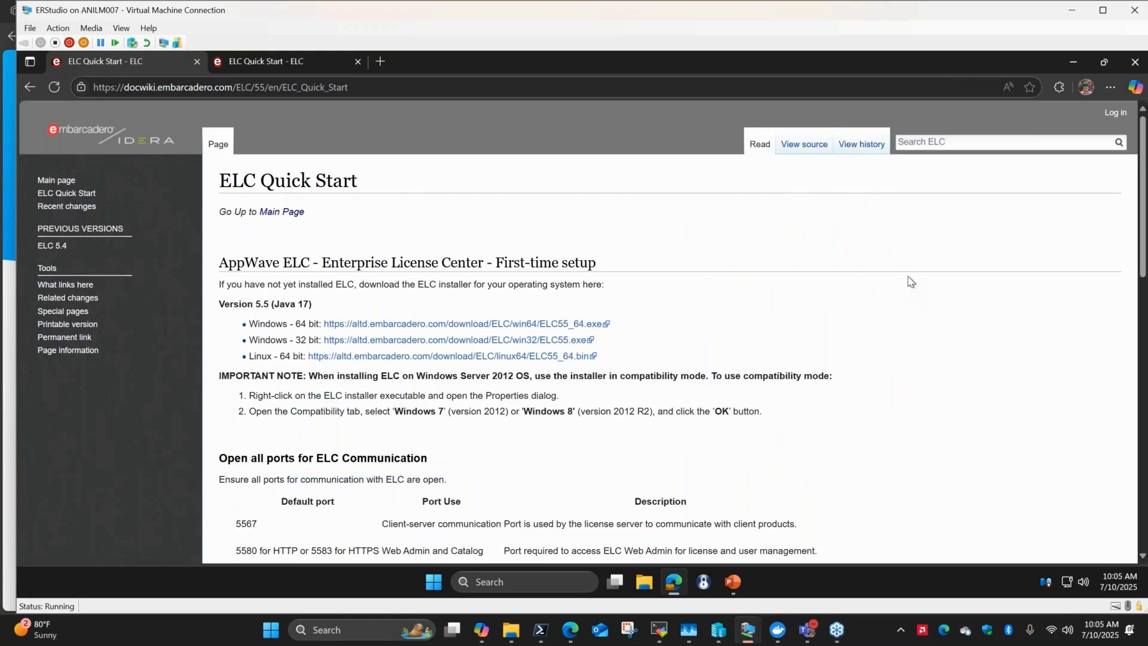
Read the Quick Start's port, admin page and Setup Wizard instructions, then open the alternate license hosting login page.
{"action": "scroll", "coordinate": [911, 281], "scroll_direction": "down", "scroll_amount": 1}
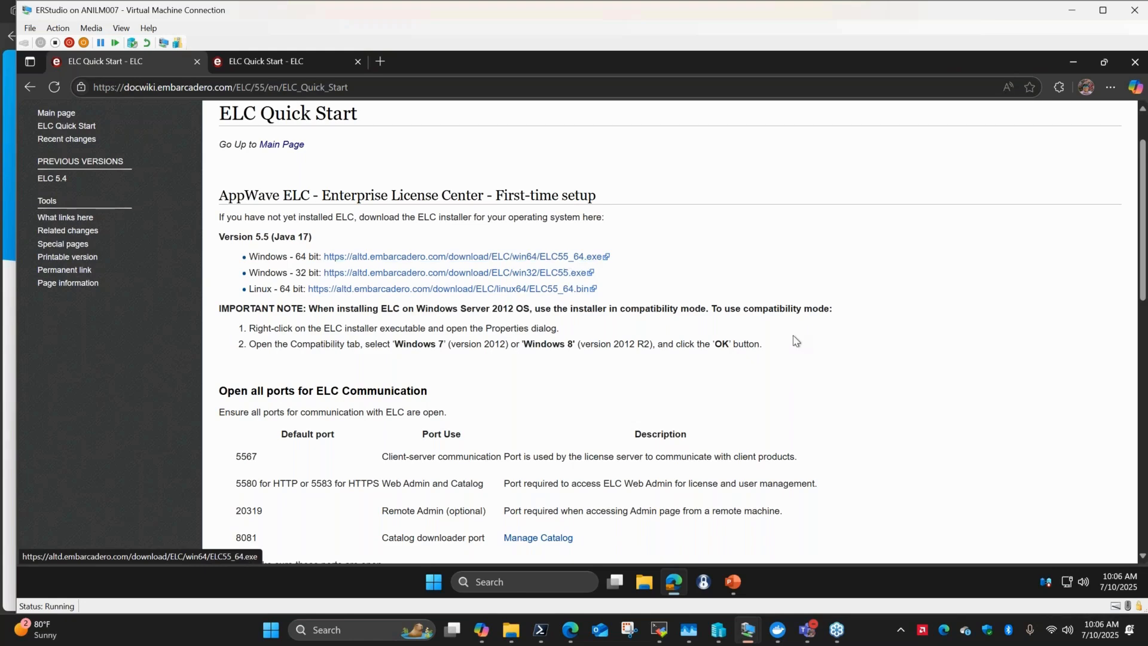
{"action": "scroll", "coordinate": [796, 341], "scroll_direction": "down", "scroll_amount": 2}
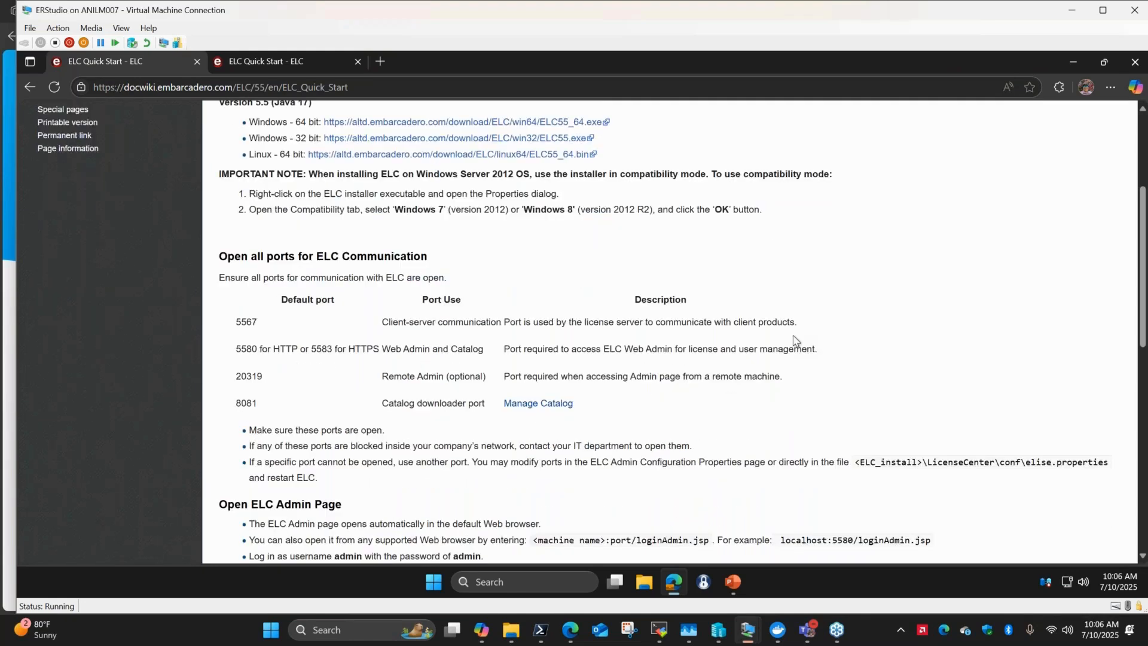
{"action": "scroll", "coordinate": [794, 340], "scroll_direction": "down", "scroll_amount": 1}
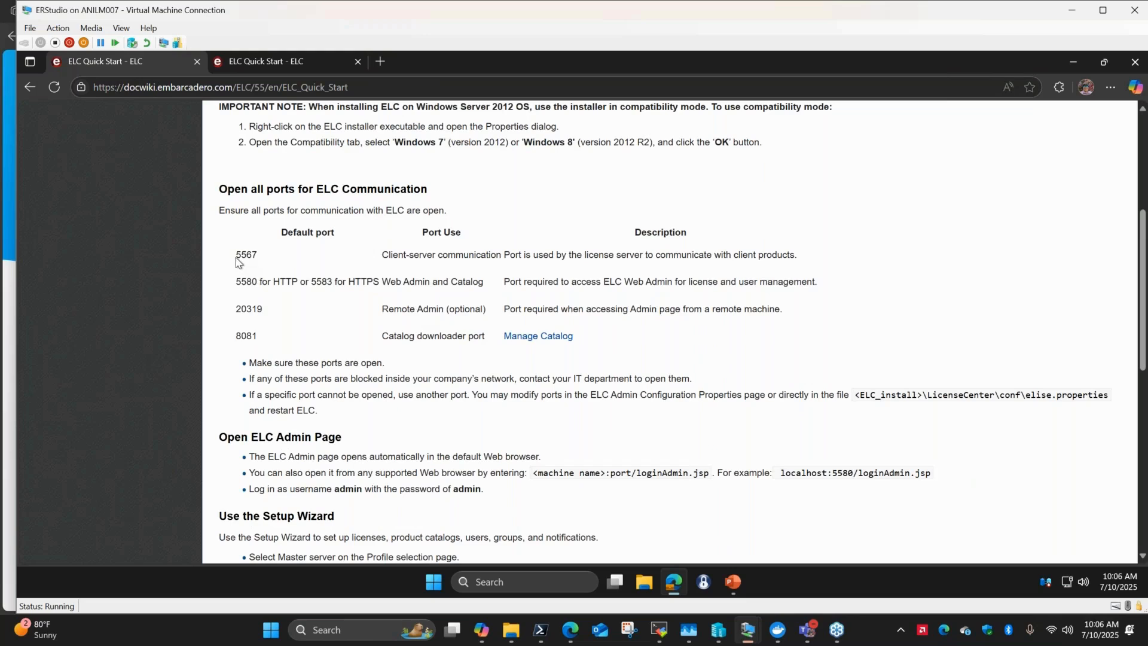
{"action": "left_click_drag", "start_coordinate": [237, 257], "coordinate": [261, 257]}
{"action": "left_click", "coordinate": [257, 277]}
{"action": "scroll", "coordinate": [312, 407], "scroll_direction": "down", "scroll_amount": 2}
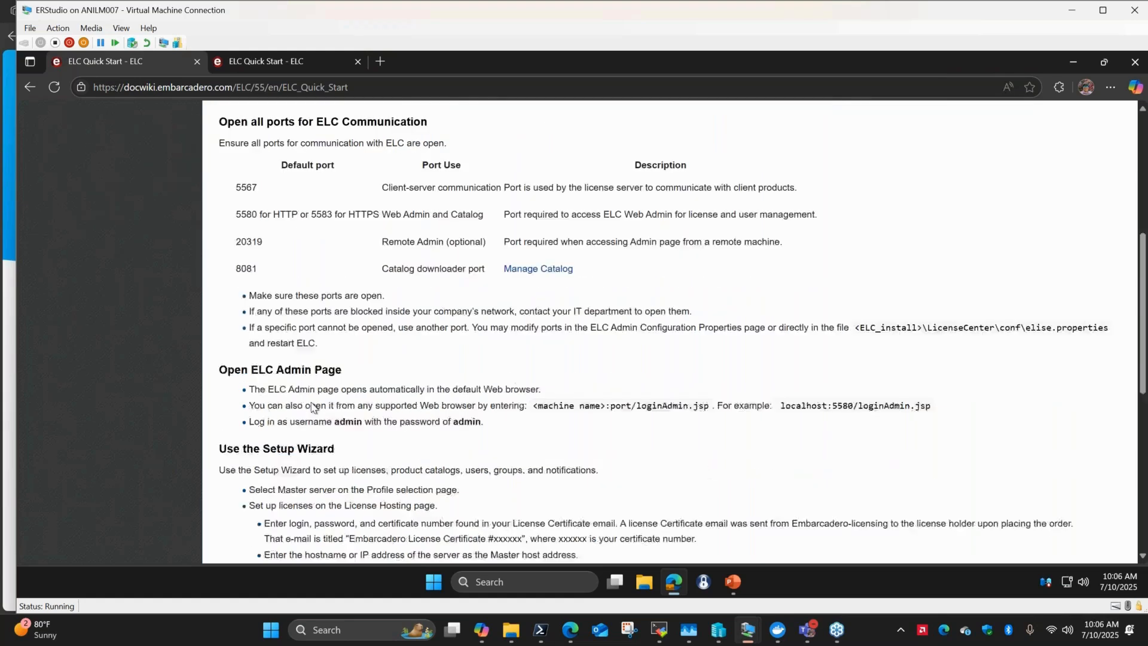
{"action": "scroll", "coordinate": [312, 407], "scroll_direction": "down", "scroll_amount": 3}
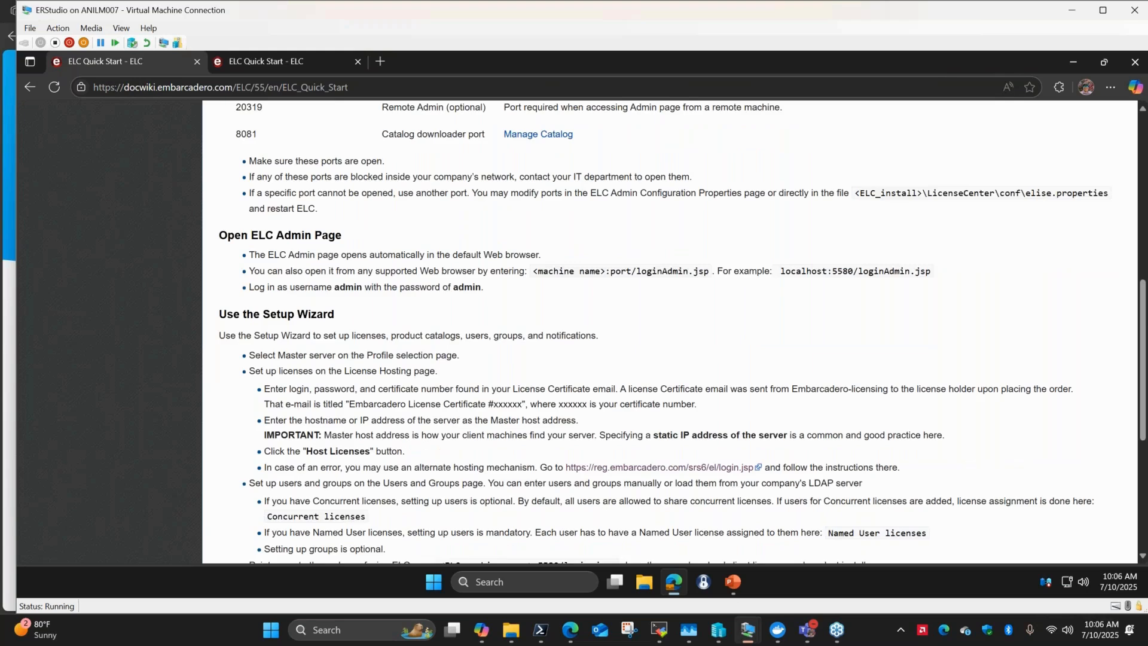
{"action": "scroll", "coordinate": [670, 332], "scroll_direction": "down", "scroll_amount": 1}
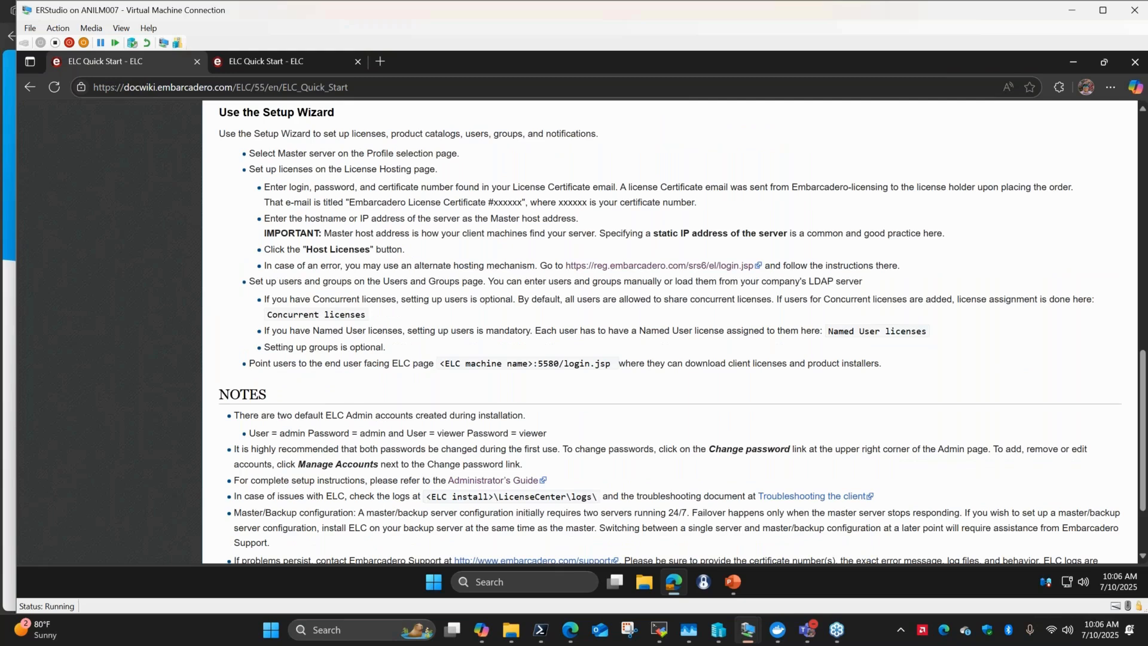
{"action": "left_click", "coordinate": [658, 266]}
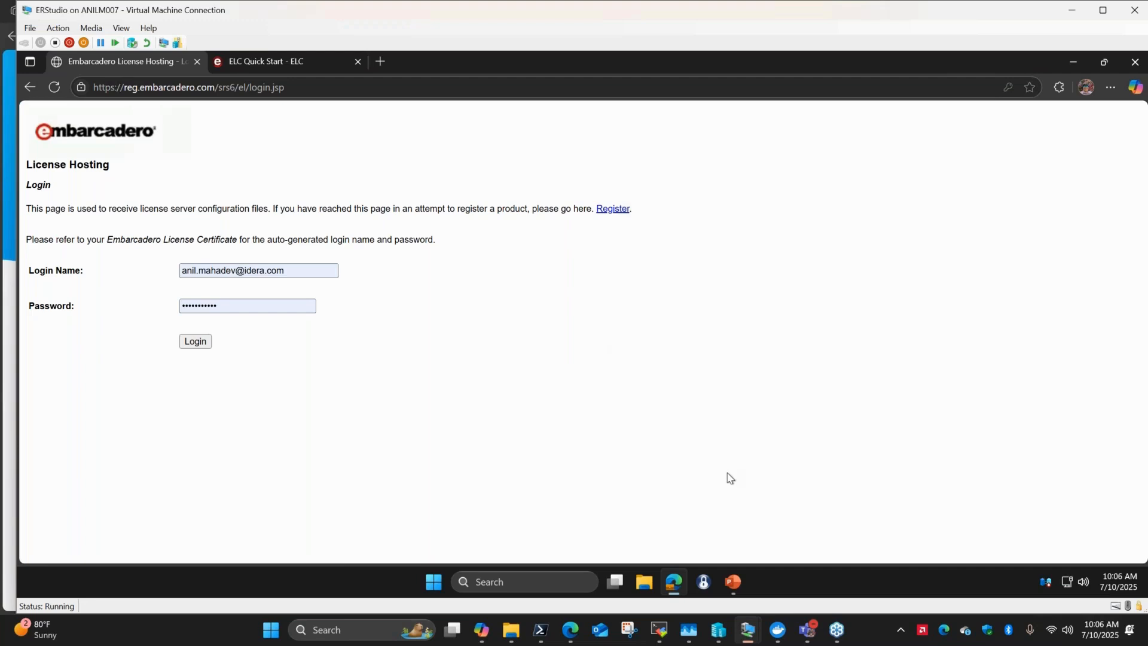
Switch to the ELC-LL virtual machine, close the failed browser window and open the LL-Creds - Delete later.txt file.
{"action": "mouse_move", "coordinate": [750, 636]}
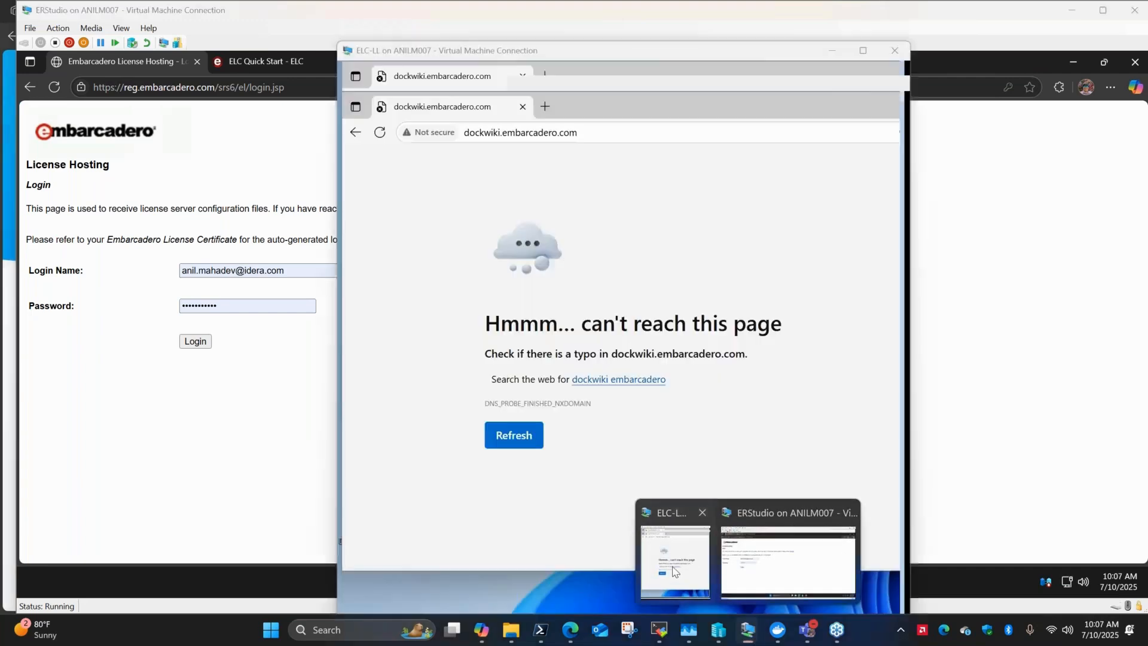
{"action": "left_click", "coordinate": [642, 575]}
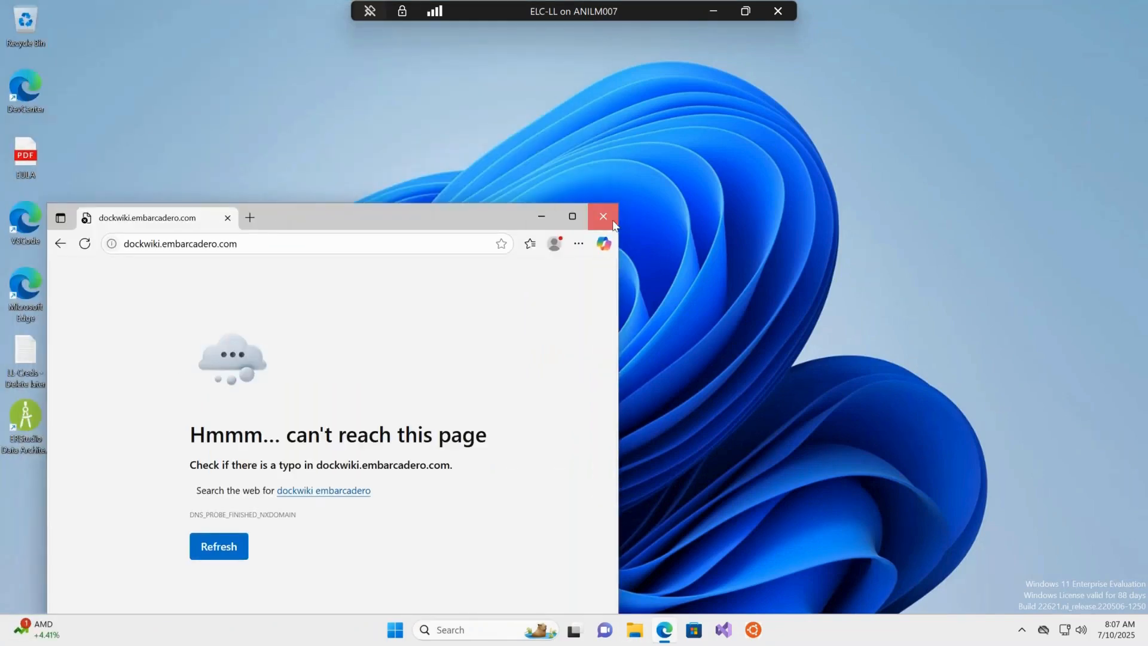
{"action": "left_click", "coordinate": [604, 216]}
{"action": "double_click", "coordinate": [25, 352]}
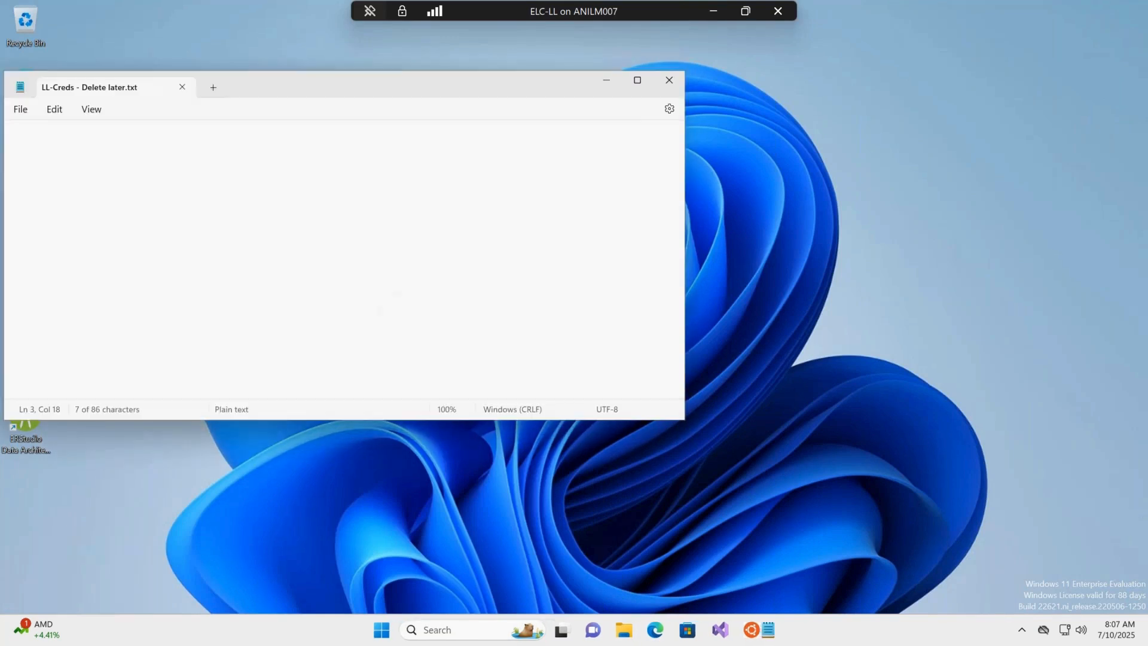
Copy the login name from the credentials file and minimize the ELC-LL virtual machine window.
{"action": "left_click_drag", "start_coordinate": [69, 159], "coordinate": [173, 164]}
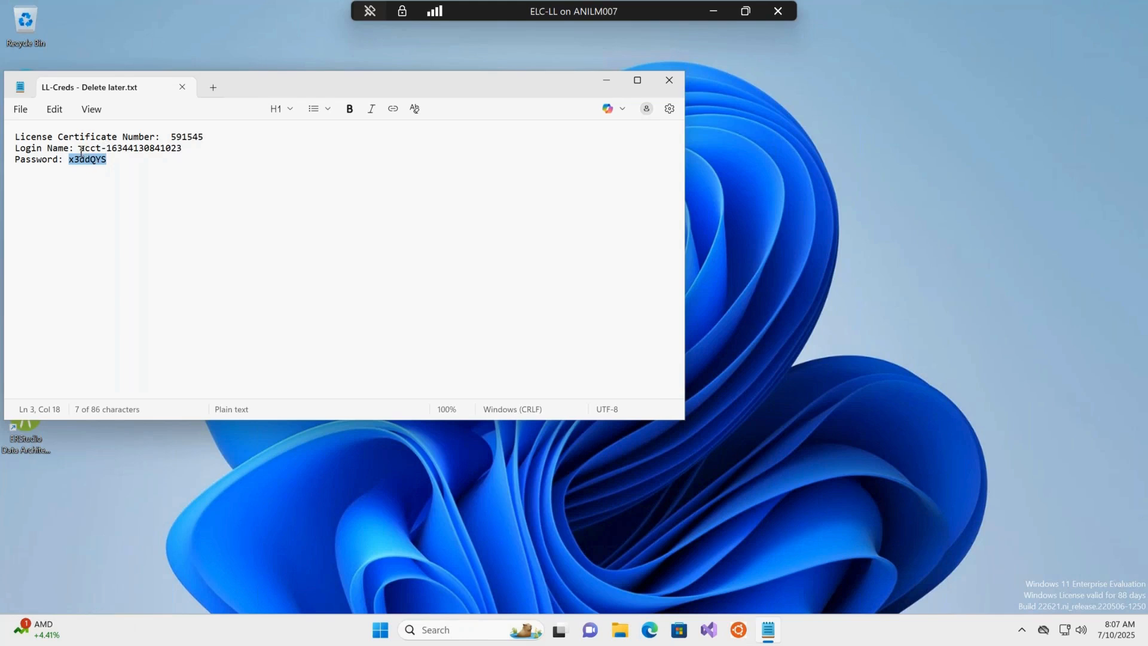
{"action": "left_click_drag", "start_coordinate": [79, 148], "coordinate": [182, 154]}
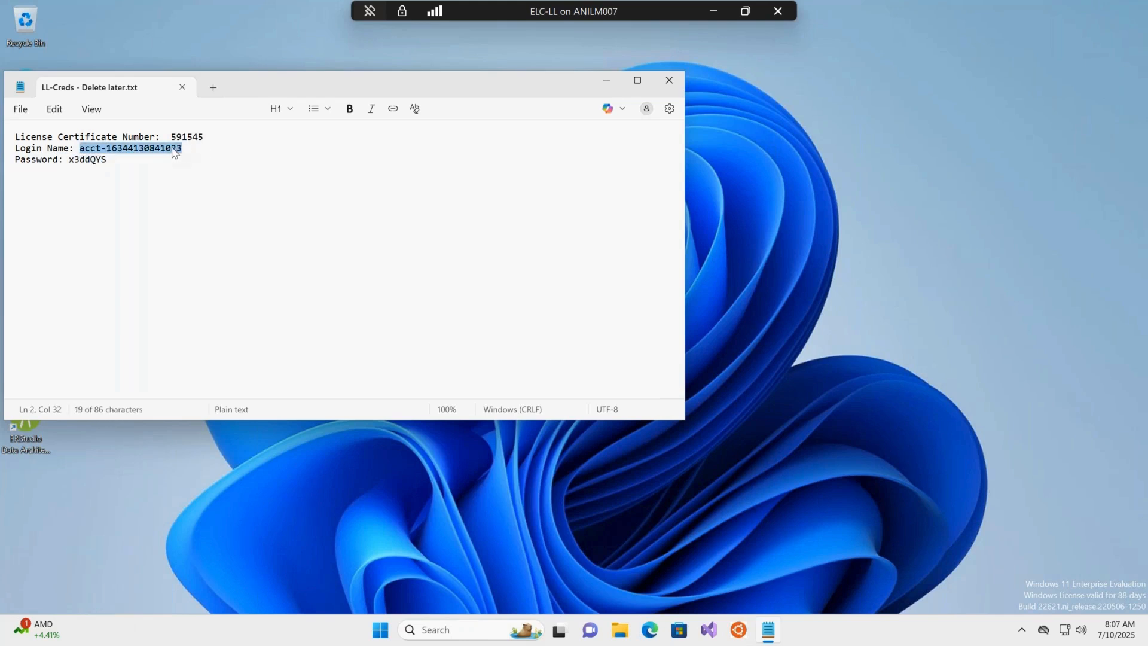
{"action": "right_click", "coordinate": [175, 153]}
{"action": "left_click", "coordinate": [230, 221]}
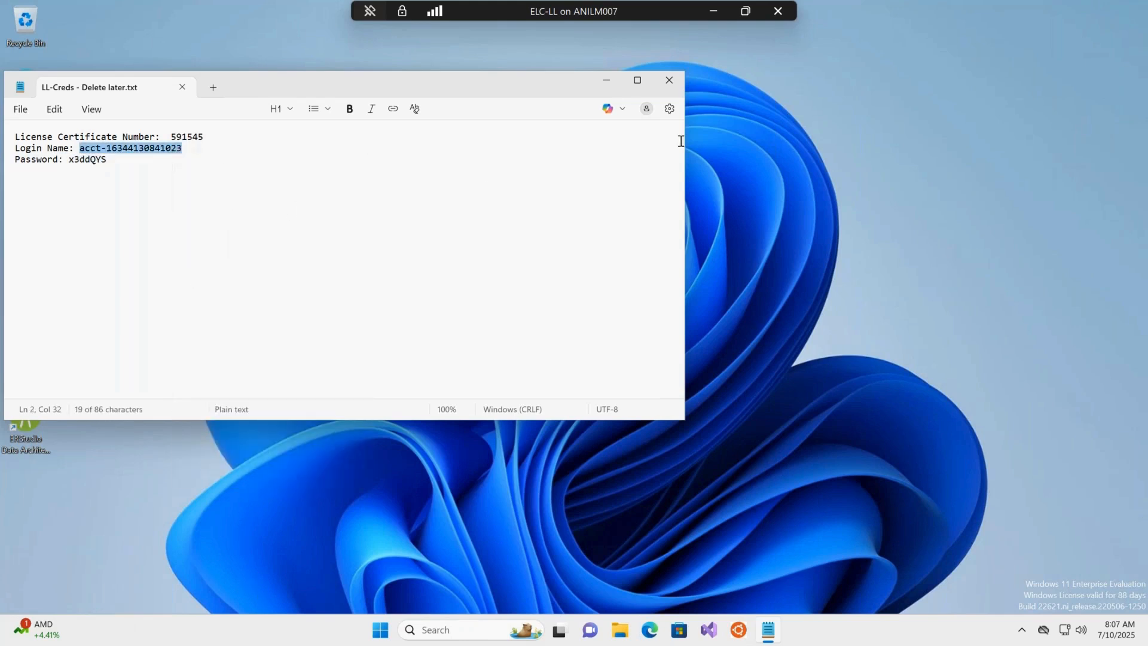
{"action": "left_click", "coordinate": [712, 12]}
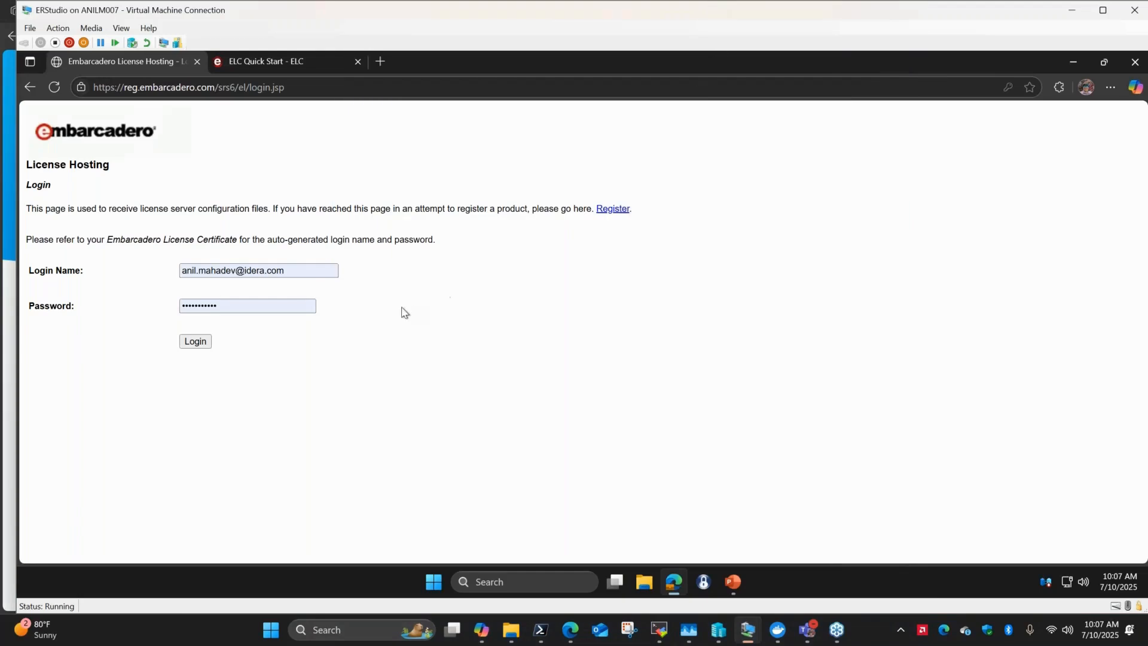
Replace the Login Name field's contents with the copied login name.
{"action": "left_click_drag", "start_coordinate": [325, 270], "coordinate": [72, 250]}
{"action": "key", "text": "ctrl+v"}
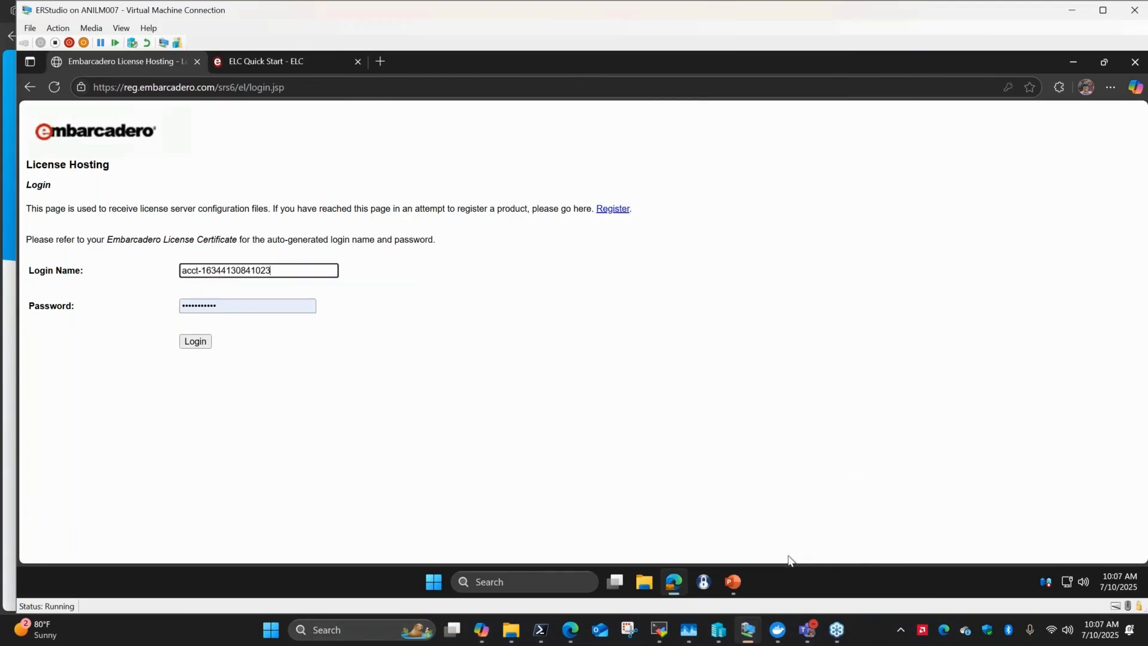
Copy the account password from the credentials file, enter it in the Password field and log in.
{"action": "mouse_move", "coordinate": [747, 630]}
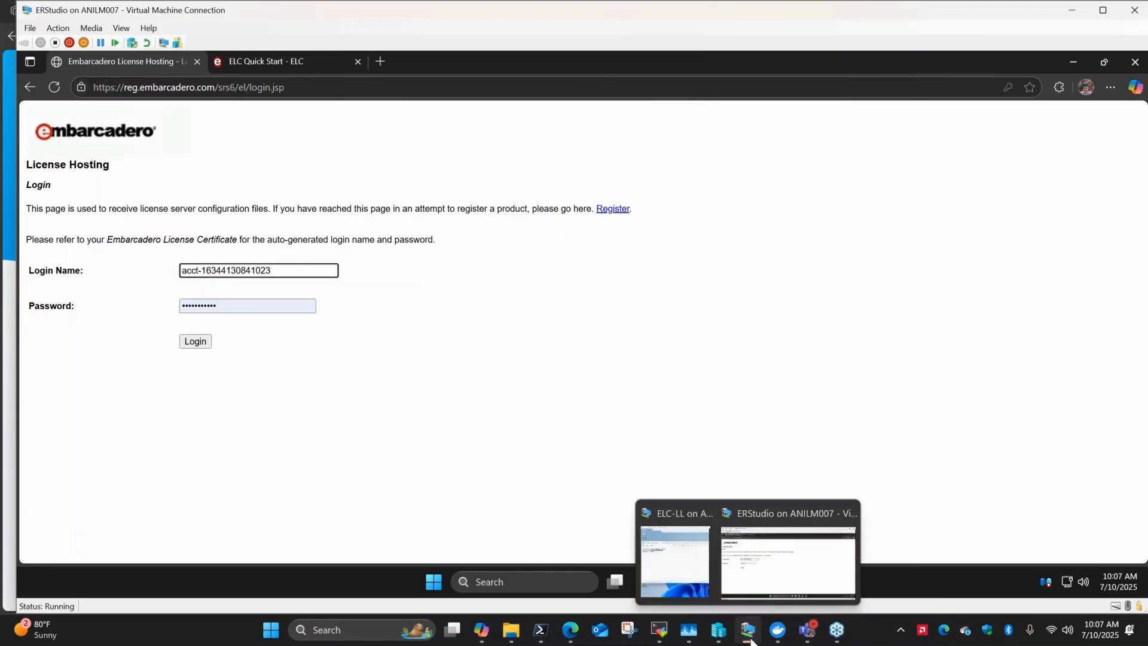
{"action": "left_click", "coordinate": [678, 573]}
{"action": "left_click_drag", "start_coordinate": [104, 161], "coordinate": [67, 163]}
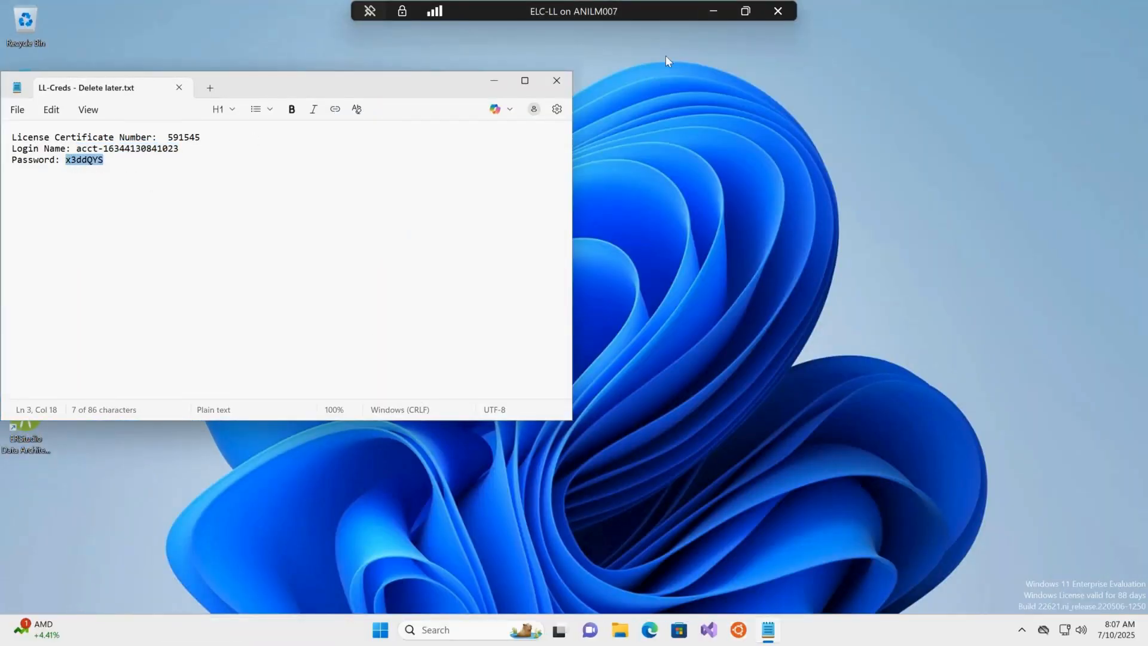
{"action": "left_click", "coordinate": [712, 9]}
{"action": "left_click", "coordinate": [274, 303]}
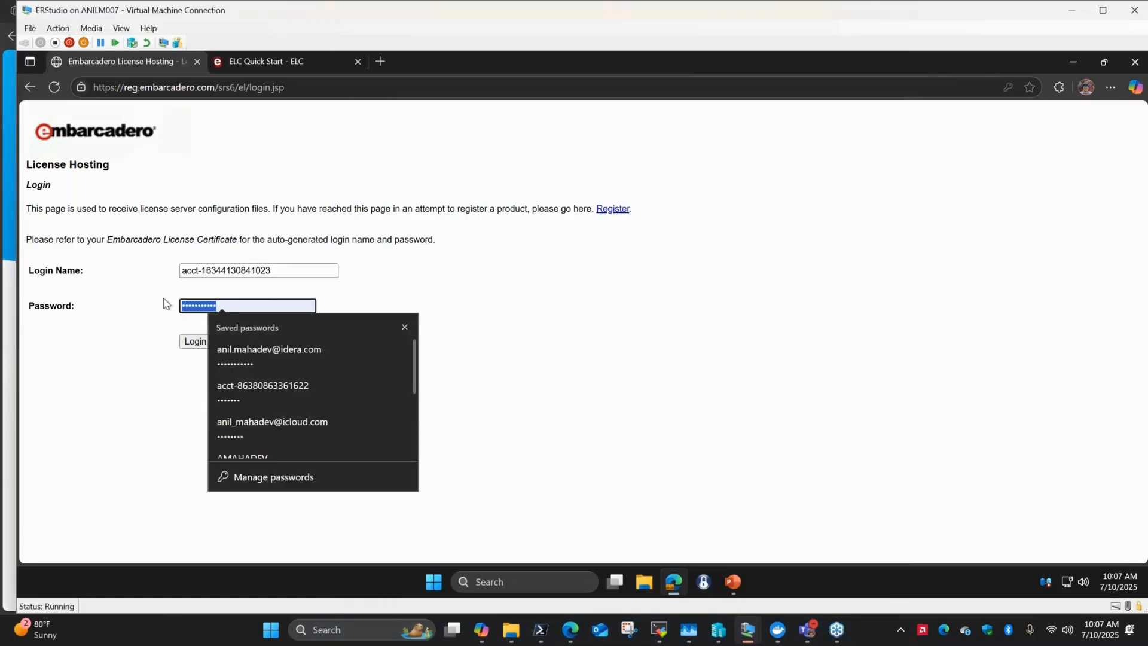
{"action": "key", "text": "Escape"}
{"action": "left_click", "coordinate": [194, 341]}
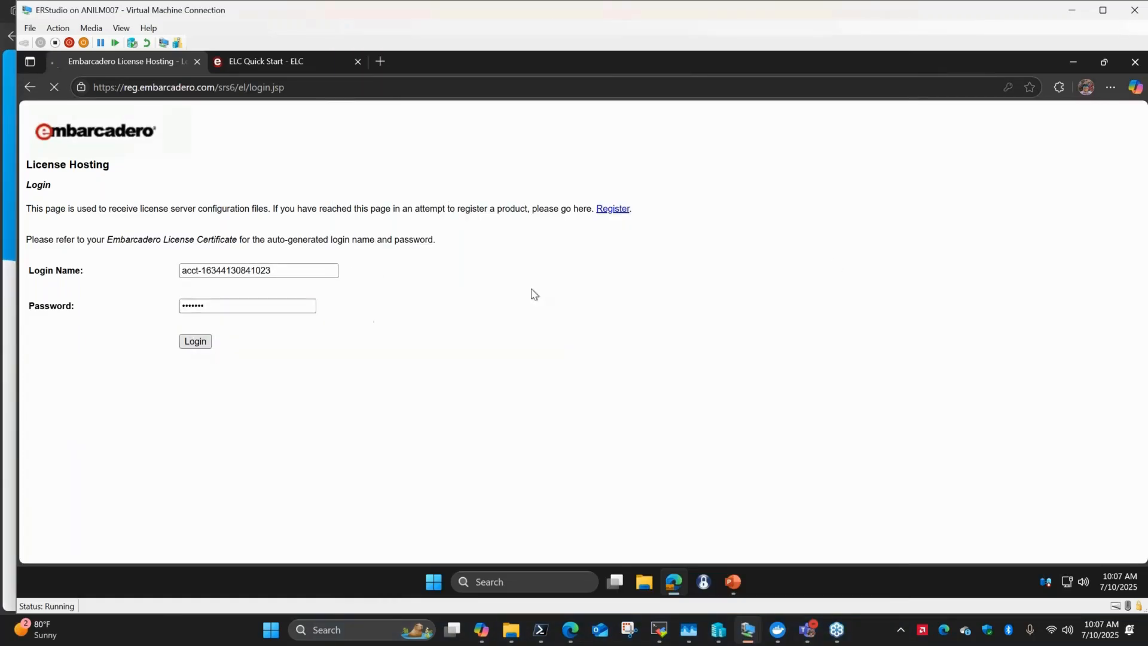
Start hosting the ER/Studio Enterprise Team Edition concurrent license certificate.
{"action": "left_click", "coordinate": [1023, 117]}
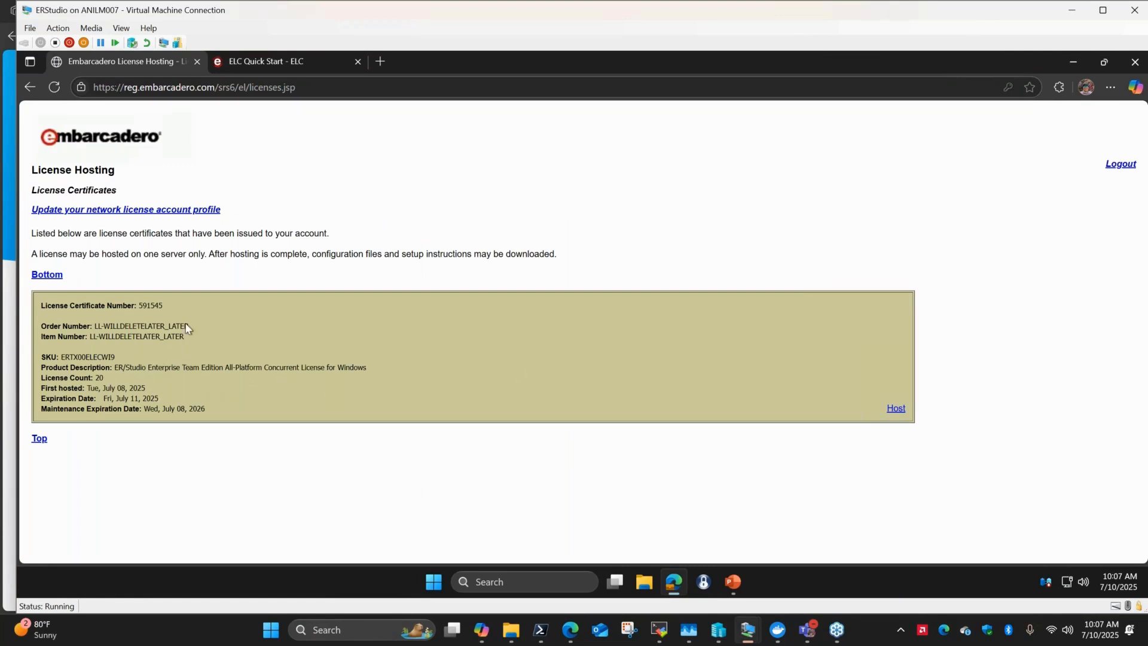
{"action": "double_click", "coordinate": [142, 305]}
{"action": "left_click", "coordinate": [363, 326]}
{"action": "left_click", "coordinate": [891, 412]}
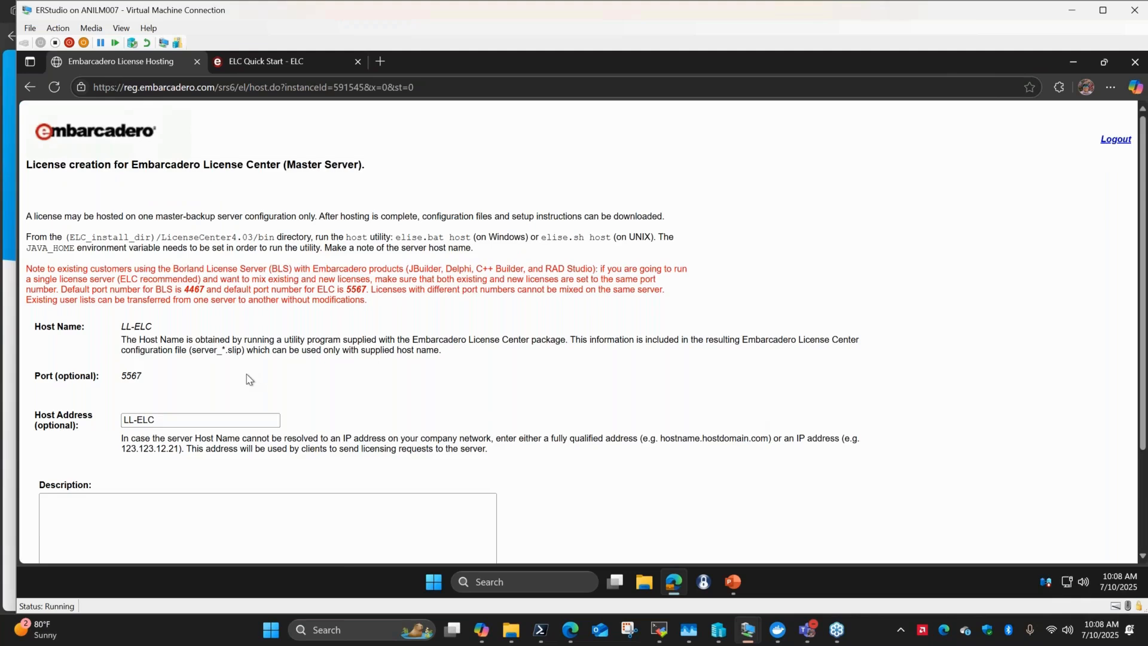
Keep the master server host name LL-ELC and continue to the backup server page.
{"action": "scroll", "coordinate": [250, 380], "scroll_direction": "down", "scroll_amount": 3}
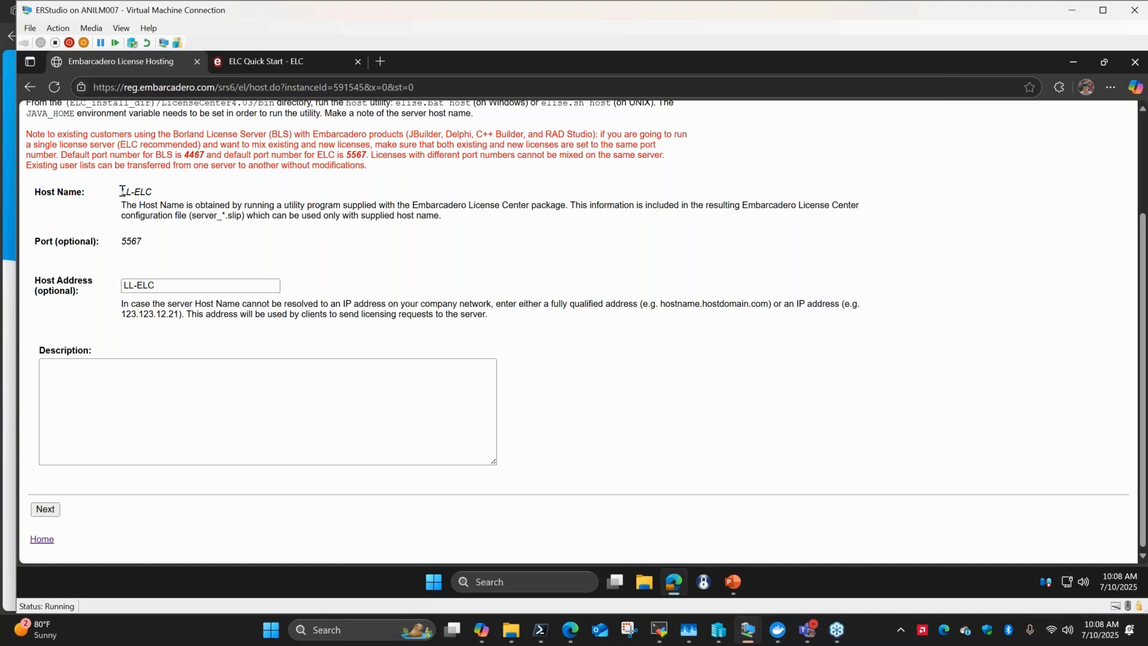
{"action": "left_click_drag", "start_coordinate": [122, 190], "coordinate": [154, 190]}
{"action": "left_click", "coordinate": [283, 184]}
{"action": "left_click", "coordinate": [45, 508]}
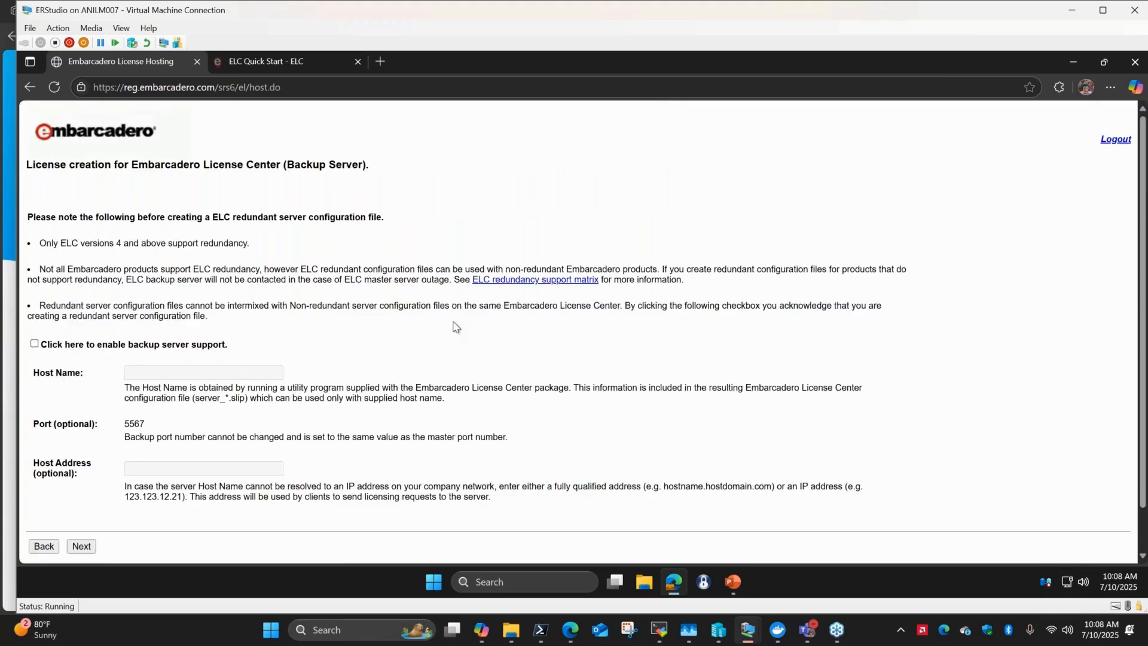
{"action": "scroll", "coordinate": [456, 327], "scroll_direction": "down", "scroll_amount": 1}
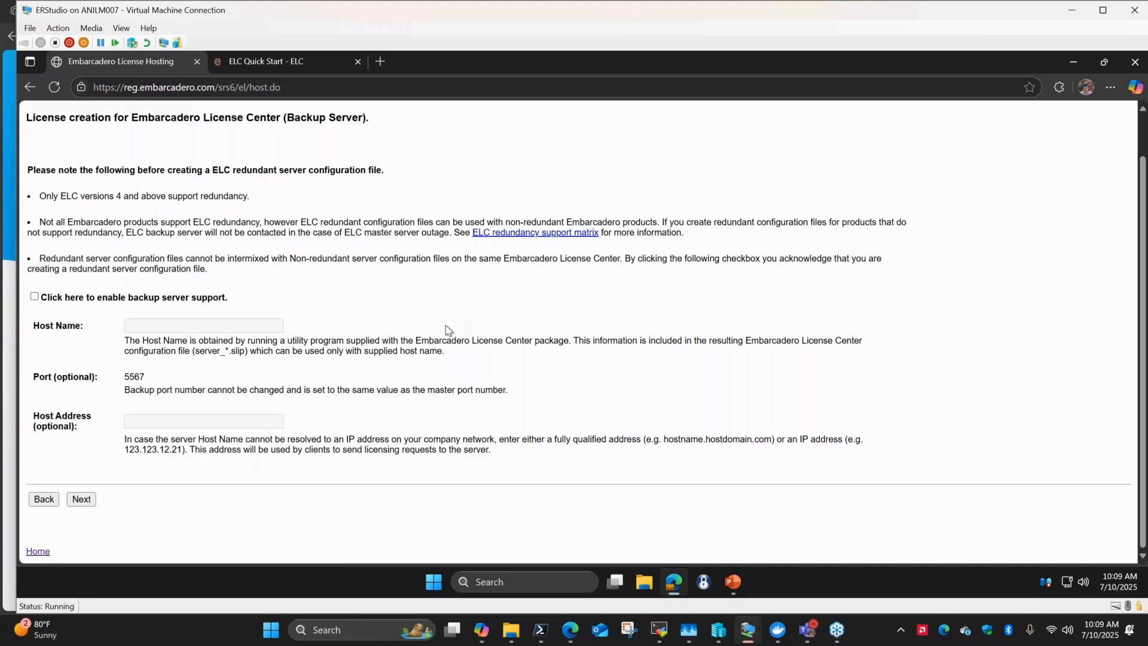
Skip the backup server, dismiss the translation prompt and finish the hosting review.
{"action": "left_click", "coordinate": [79, 500]}
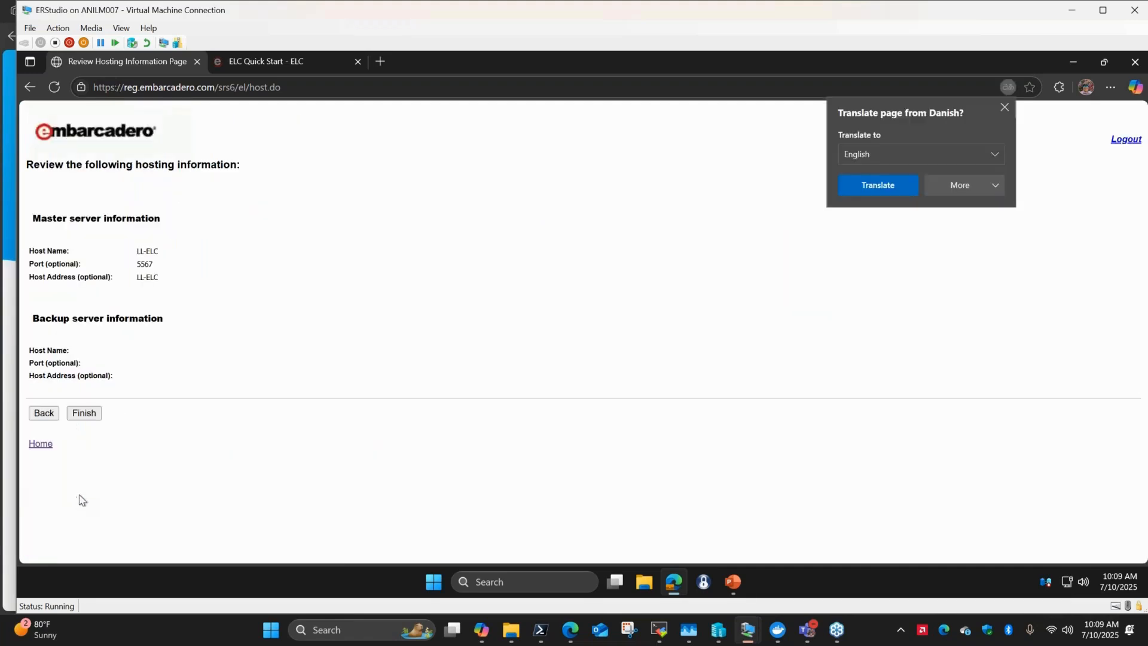
{"action": "left_click", "coordinate": [1005, 108]}
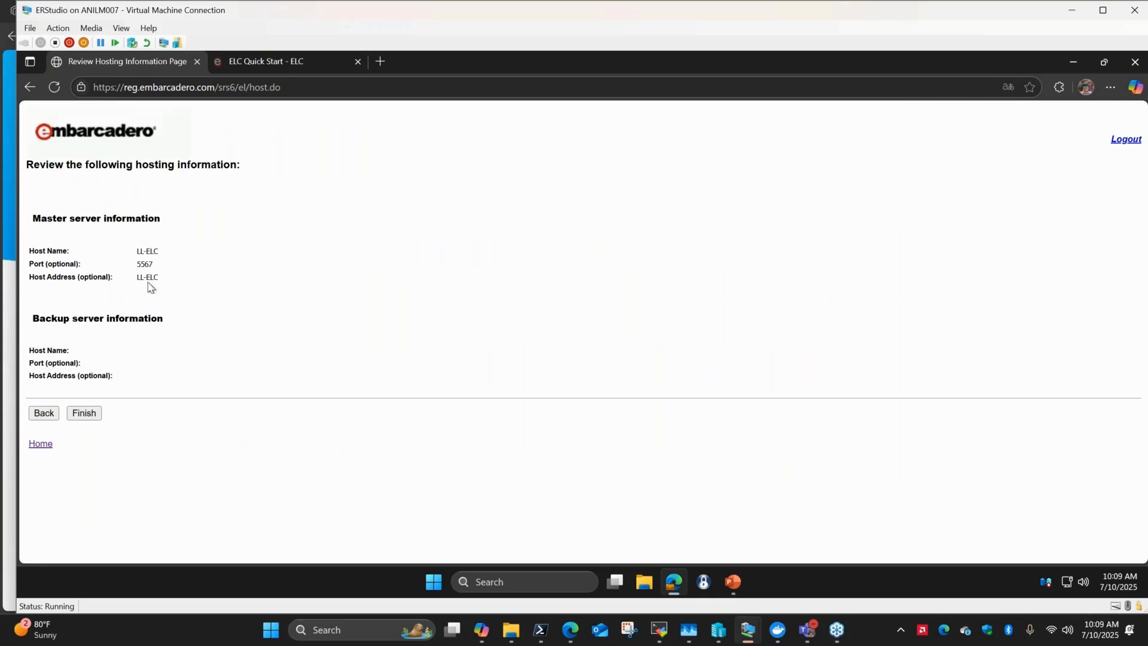
{"action": "left_click", "coordinate": [82, 413]}
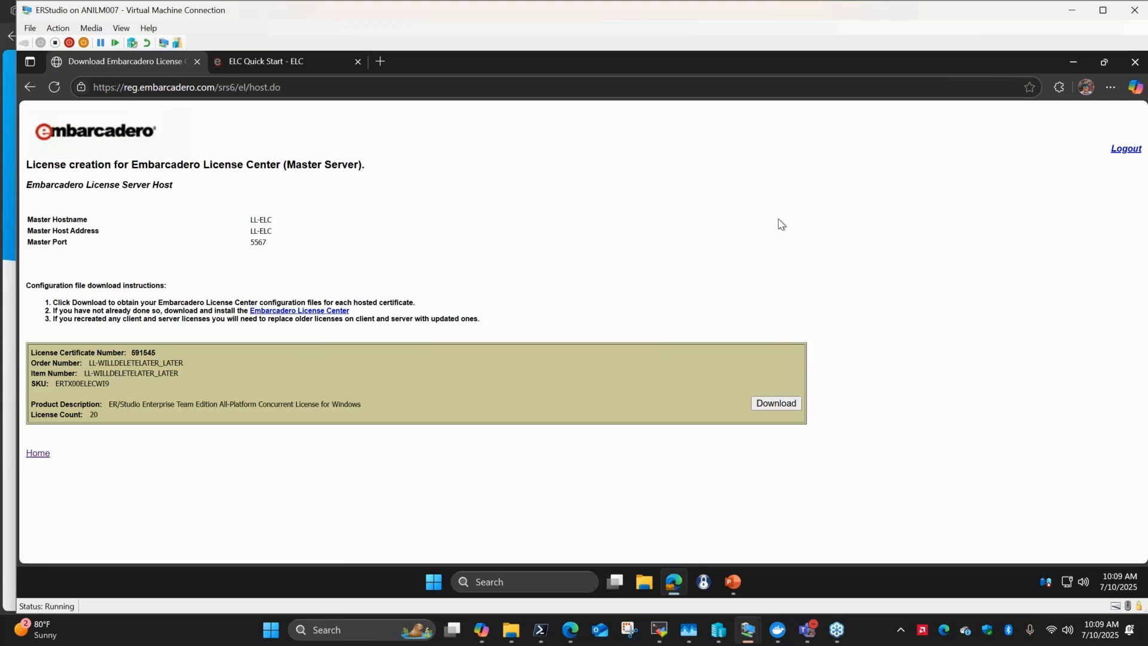
Download the hosted license configuration zip and extract all of its files in the Downloads folder.
{"action": "left_click", "coordinate": [776, 403]}
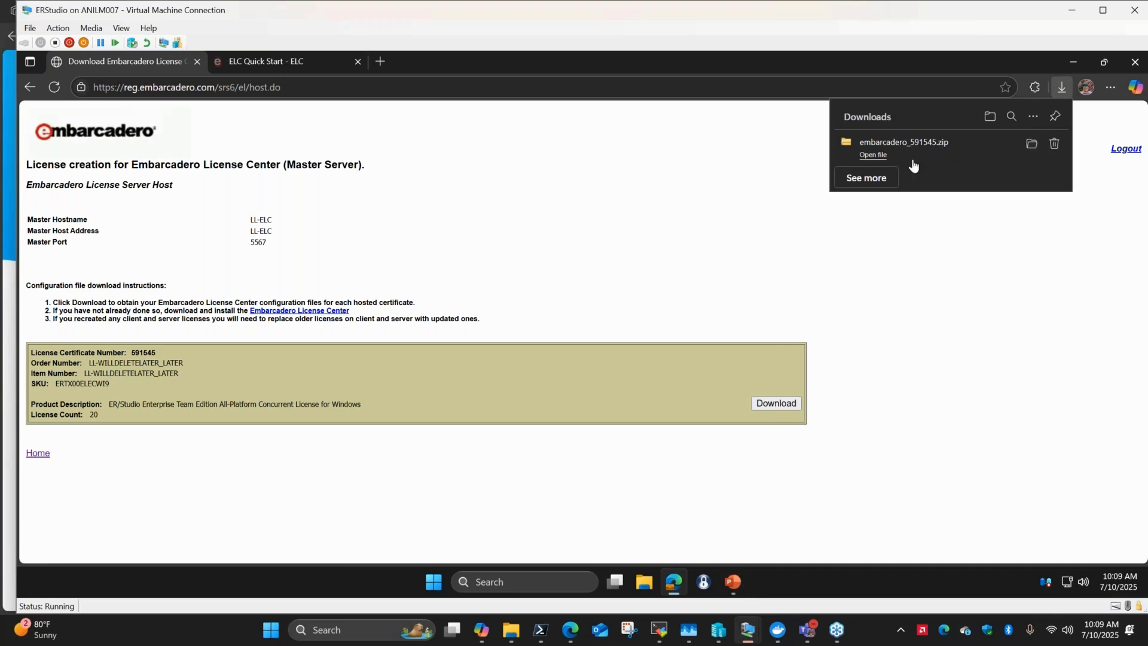
{"action": "left_click", "coordinate": [1031, 147]}
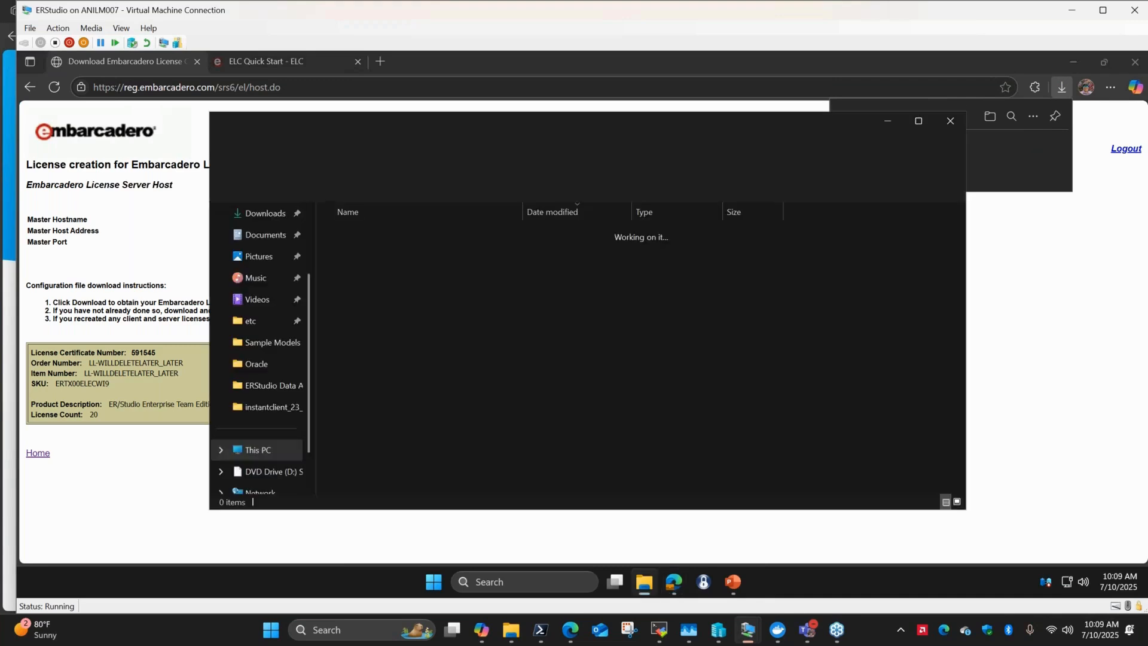
{"action": "right_click", "coordinate": [361, 254]}
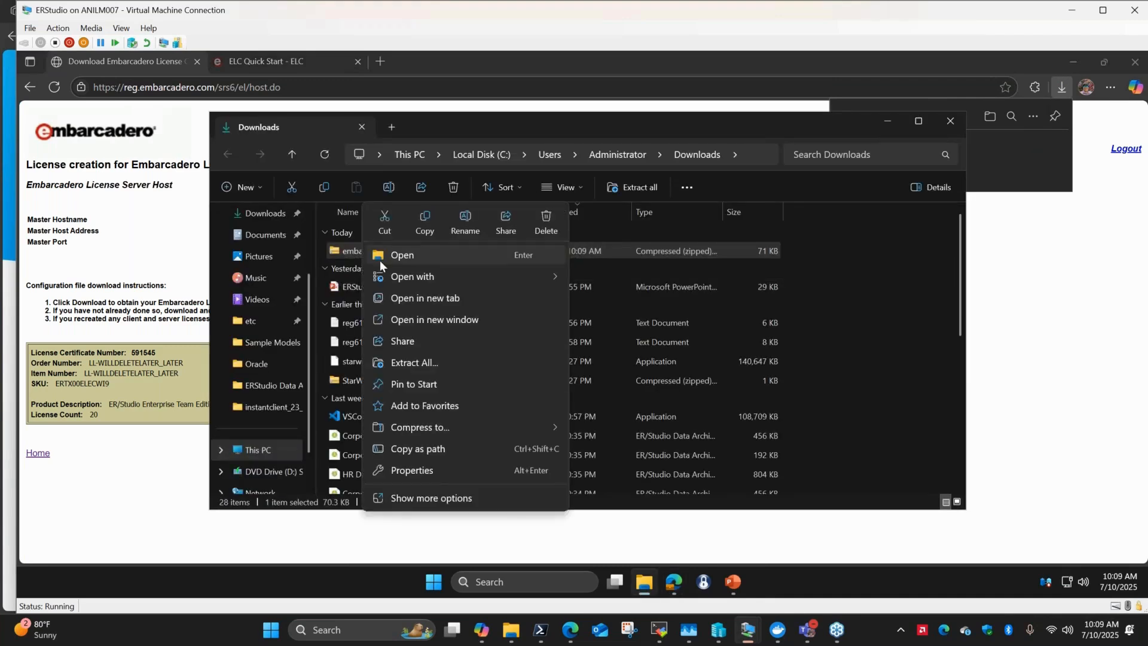
{"action": "left_click", "coordinate": [412, 364]}
{"action": "key", "text": "Return"}
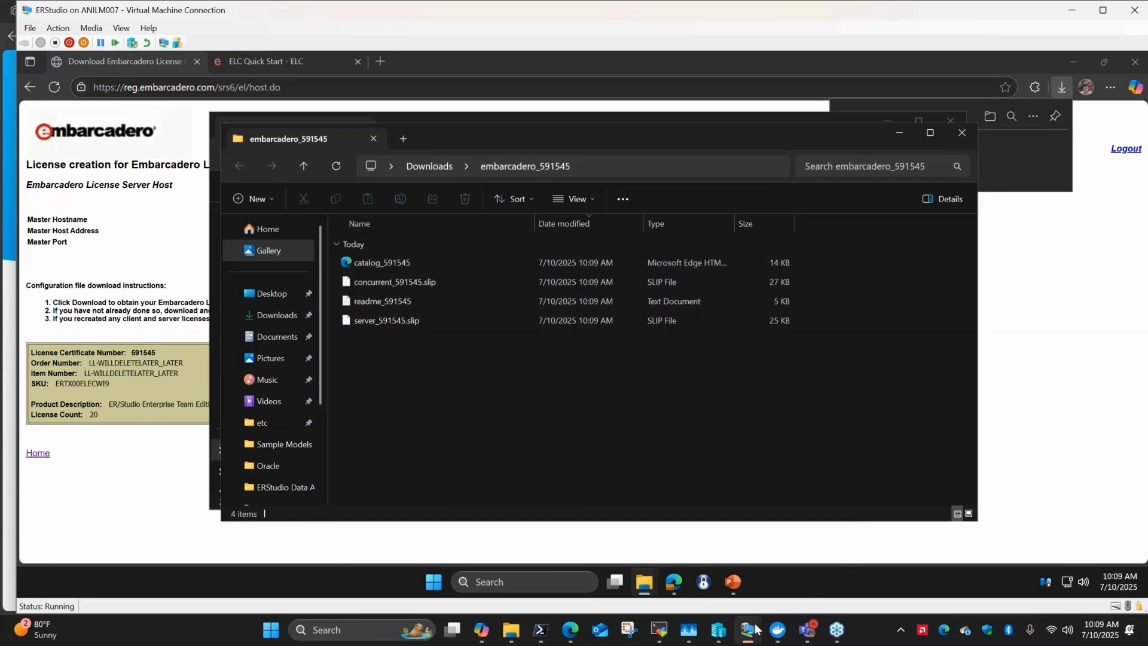
Switch to the ELC-LL machine, close the credentials text file and launch Microsoft Edge.
{"action": "mouse_move", "coordinate": [748, 630]}
{"action": "left_click", "coordinate": [691, 583]}
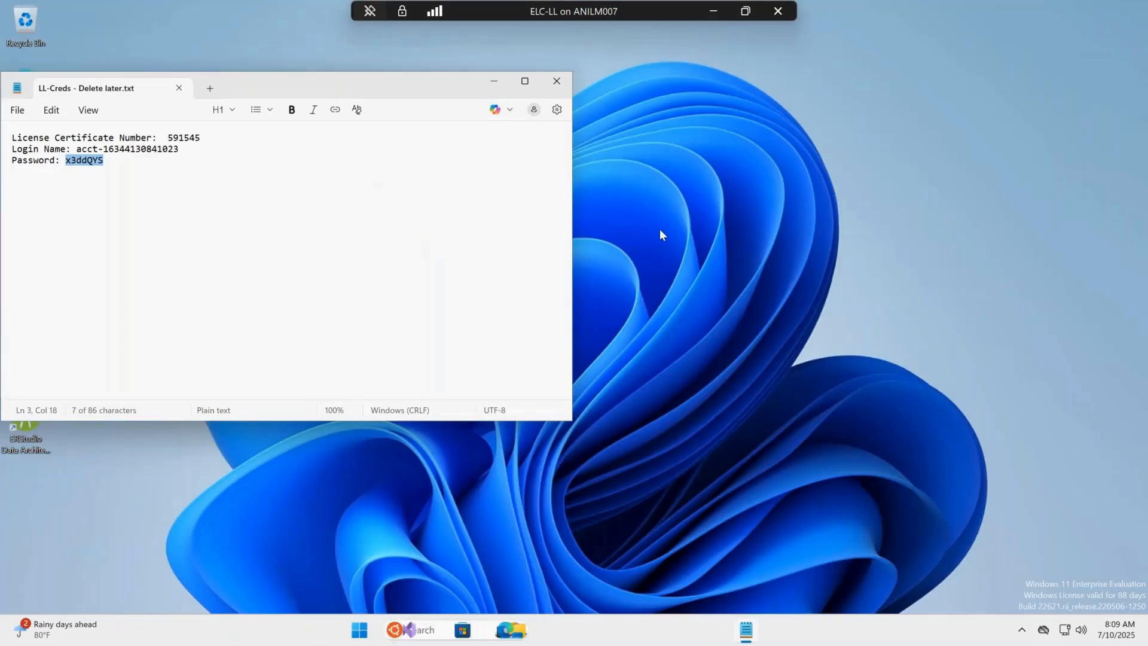
{"action": "left_click", "coordinate": [556, 82]}
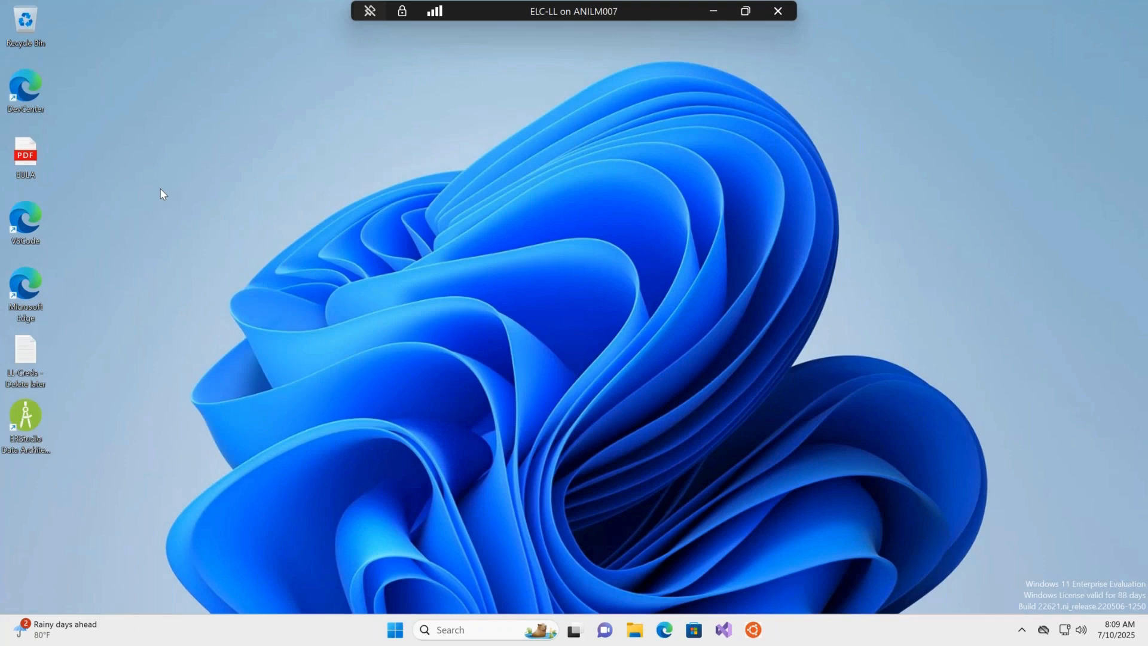
{"action": "double_click", "coordinate": [13, 287]}
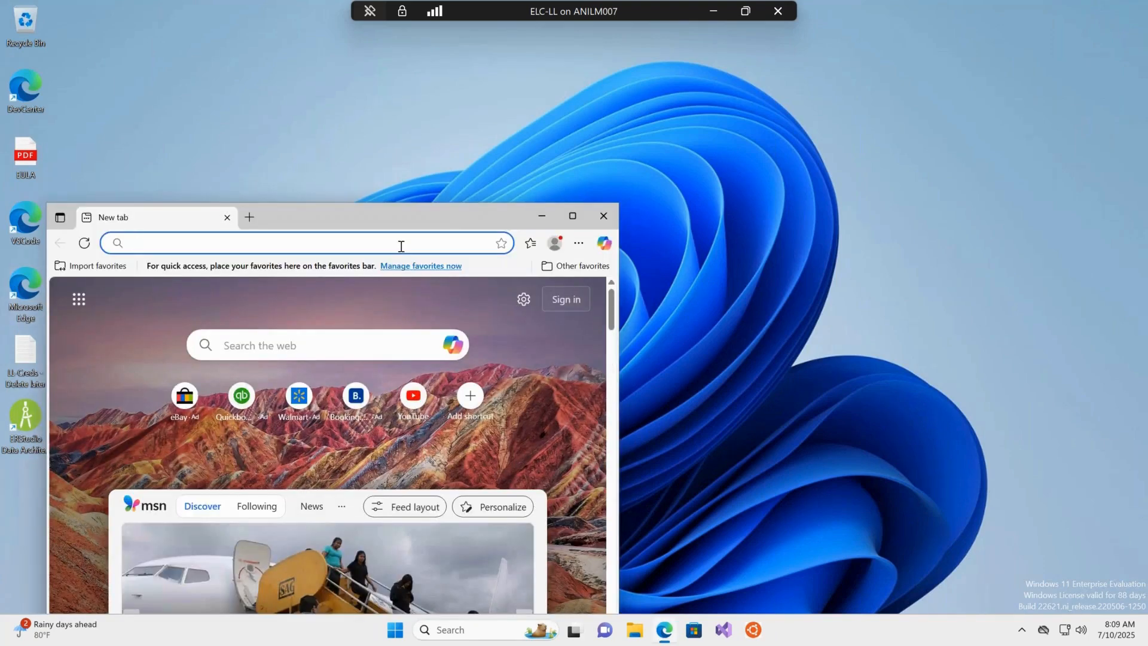
Open the local Enterprise License Center admin at localhost, maximize the browser window and log in as admin.
{"action": "type", "text": "localhost:5580/admin/licenses.jsf"}
{"action": "key", "text": "Return"}
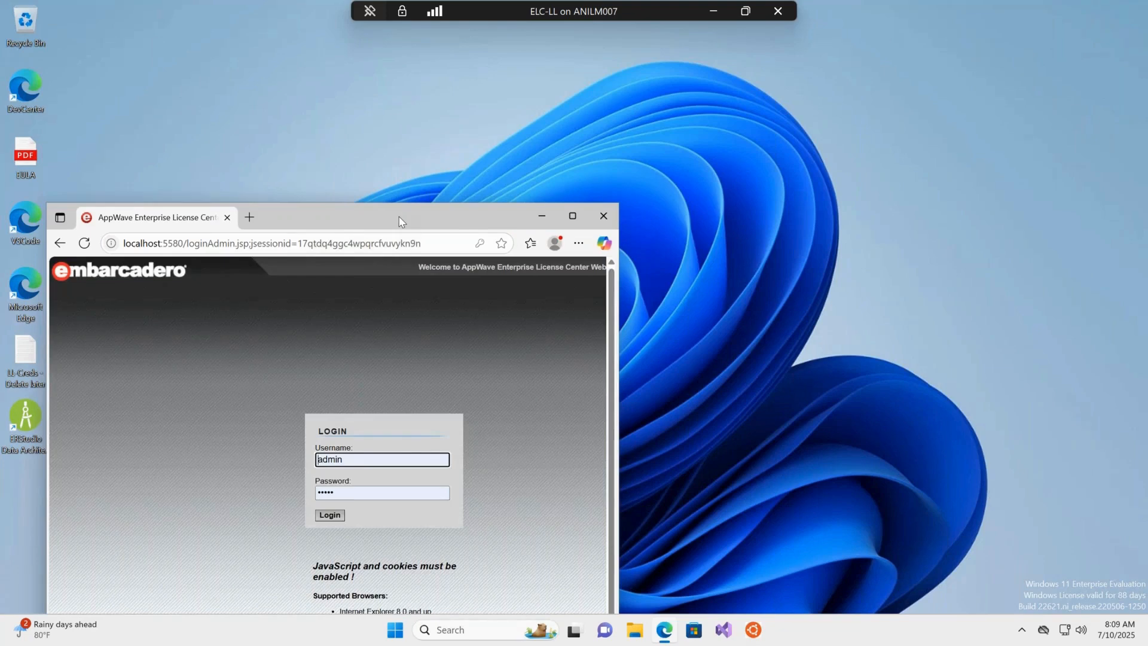
{"action": "left_click_drag", "start_coordinate": [398, 212], "coordinate": [519, 84]}
{"action": "double_click", "coordinate": [519, 84]}
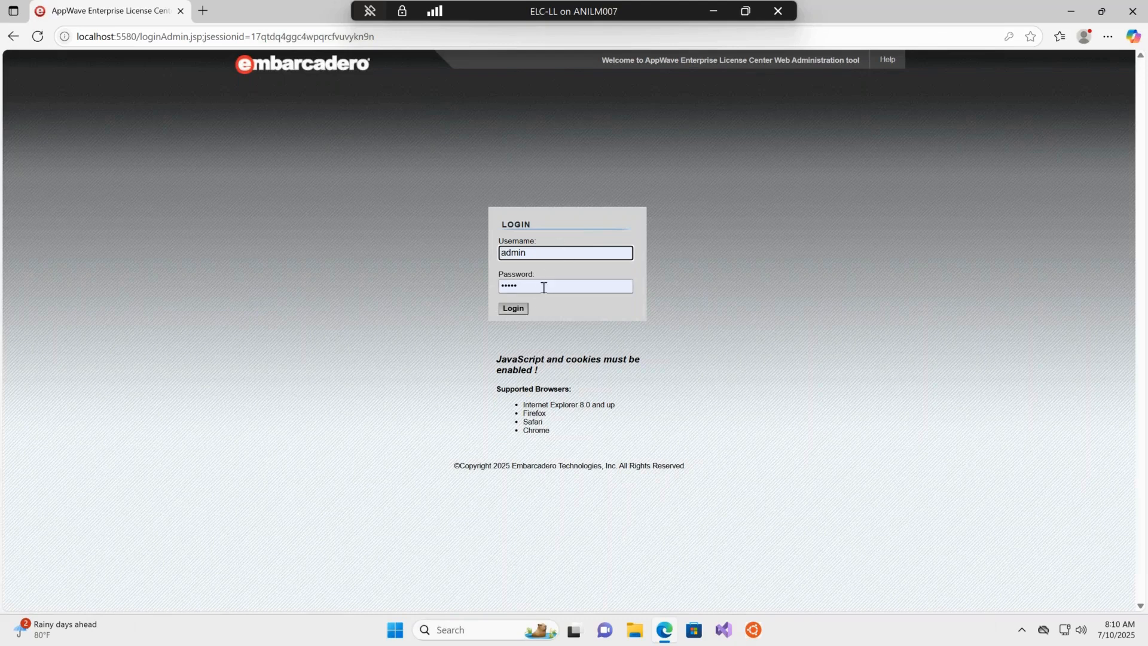
{"action": "left_click", "coordinate": [518, 311]}
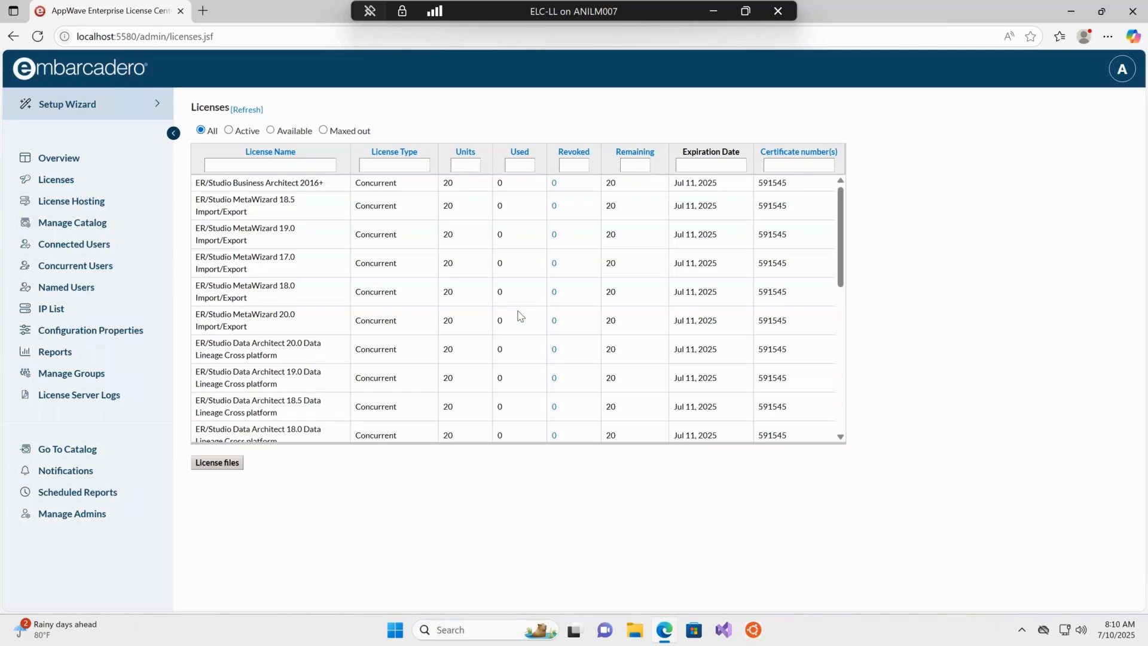
Review the License Hosting page and scroll through the list of hosted licenses.
{"action": "left_click", "coordinate": [93, 203]}
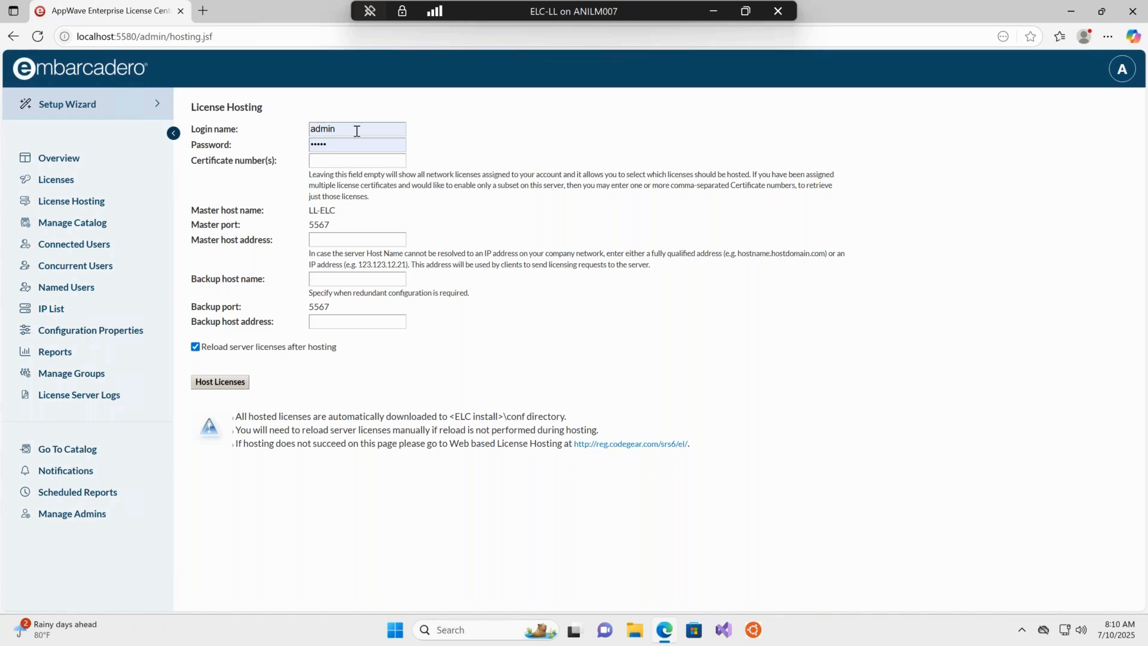
{"action": "left_click", "coordinate": [357, 131]}
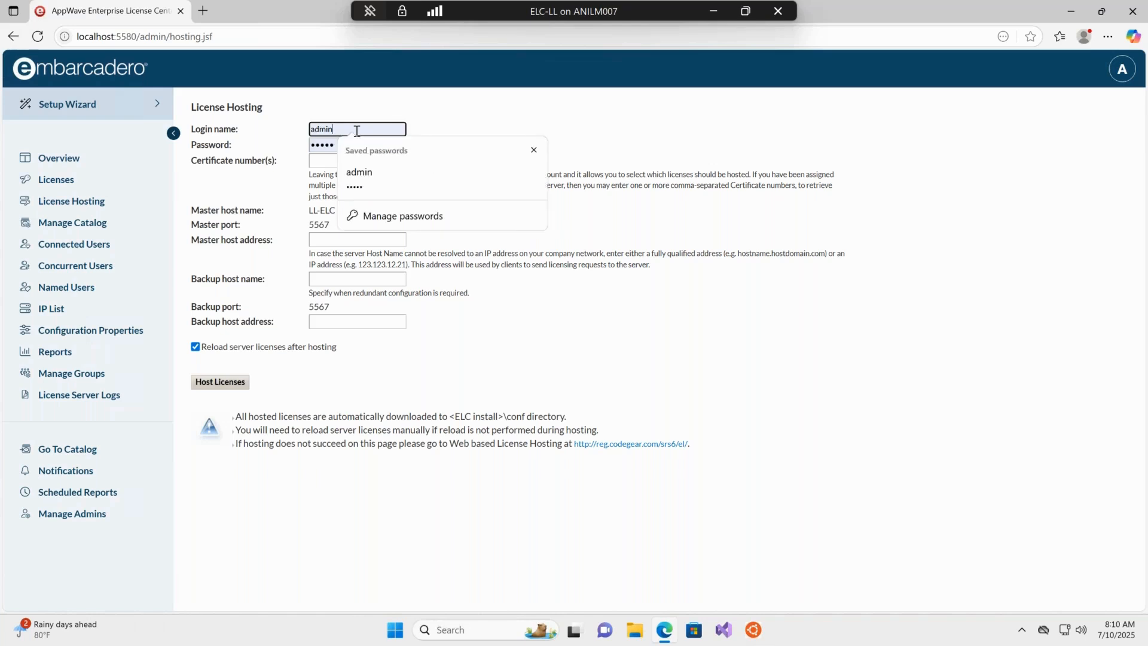
{"action": "left_click", "coordinate": [486, 105]}
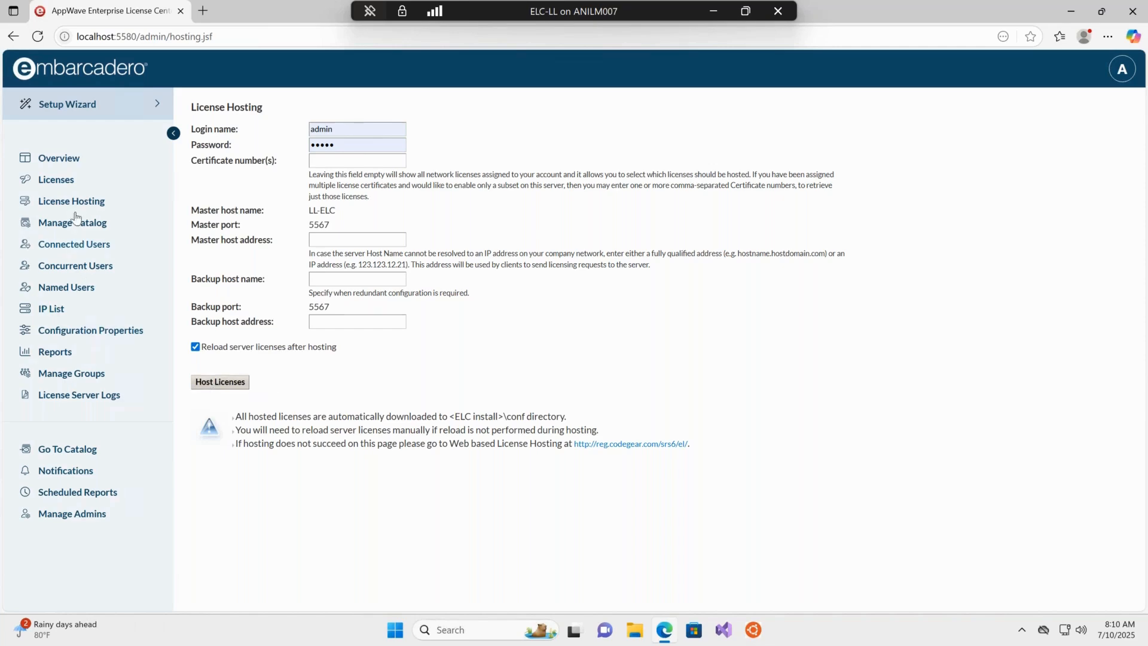
{"action": "left_click", "coordinate": [57, 180]}
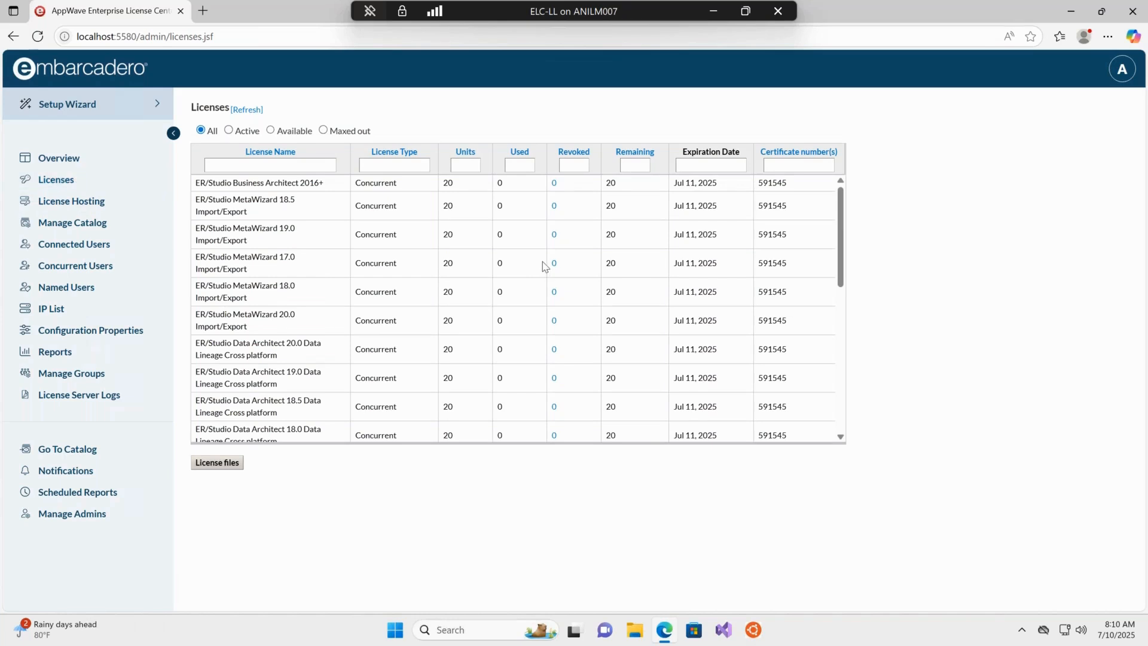
{"action": "scroll", "coordinate": [544, 265], "scroll_direction": "down", "scroll_amount": 7}
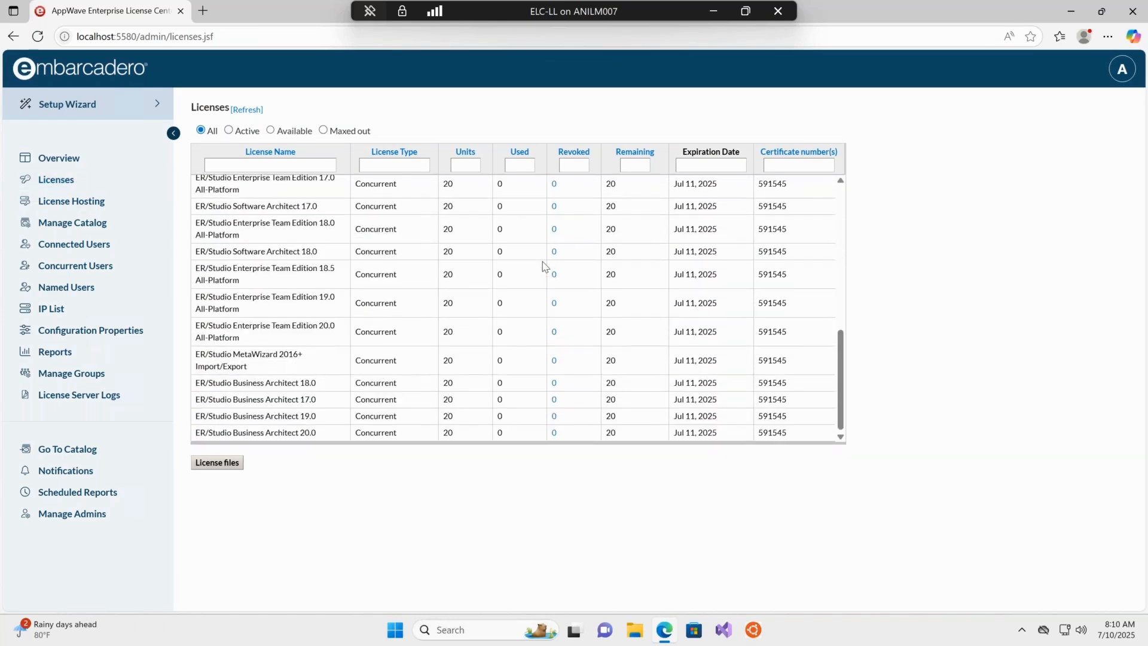
{"action": "scroll", "coordinate": [543, 265], "scroll_direction": "up", "scroll_amount": 7}
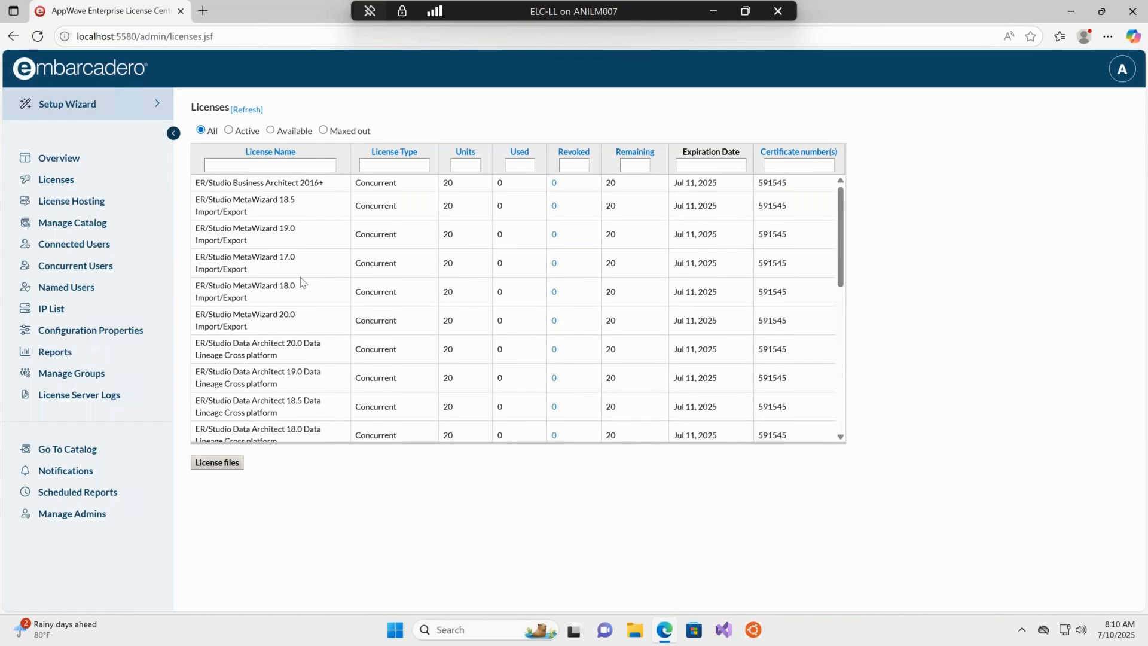
{"action": "scroll", "coordinate": [266, 269], "scroll_direction": "down", "scroll_amount": 7}
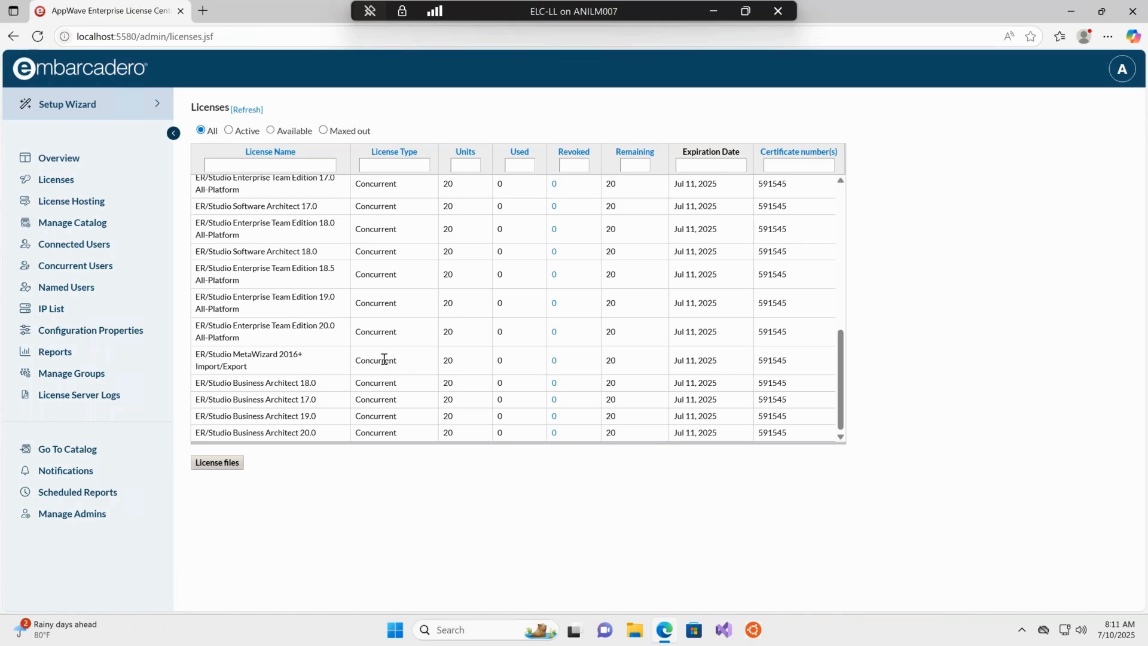
Add a concurrent users entry for ANY user and host, all products, 7 days offline usage, and save it to file.
{"action": "left_click", "coordinate": [76, 266]}
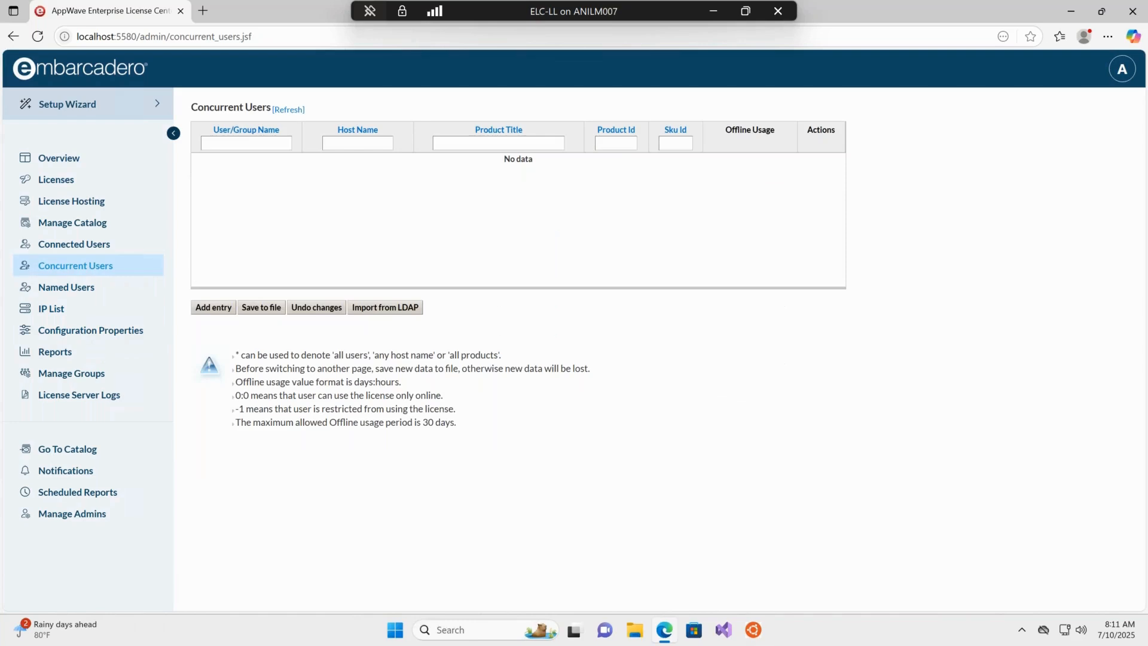
{"action": "left_click", "coordinate": [229, 308]}
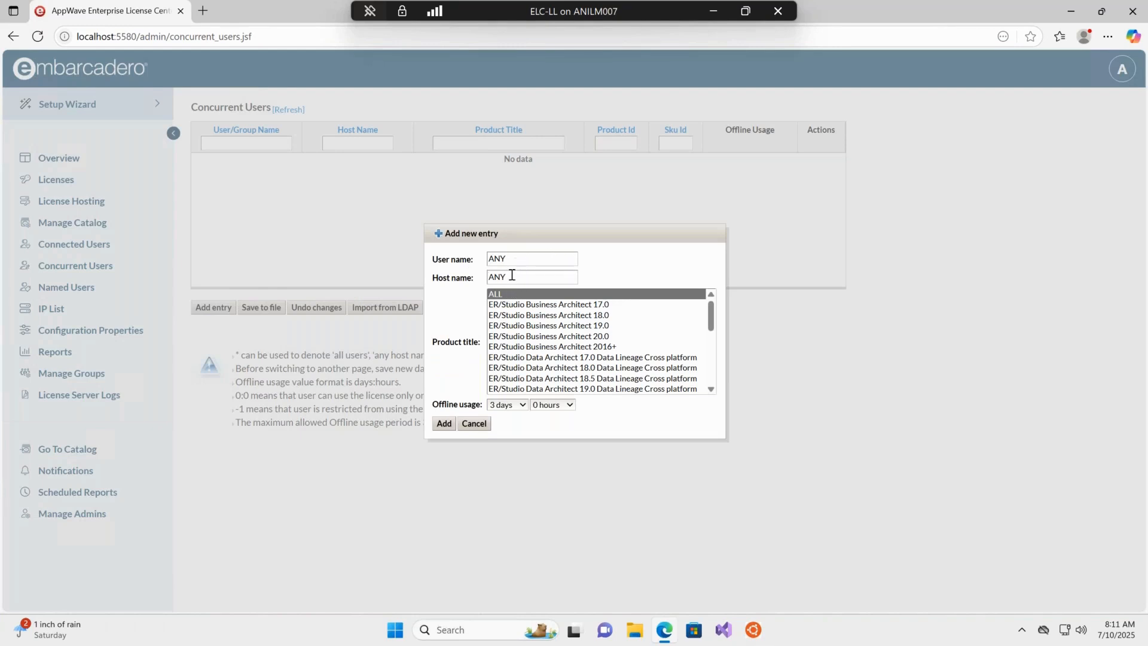
{"action": "left_click", "coordinate": [711, 317]}
{"action": "left_click", "coordinate": [689, 297]}
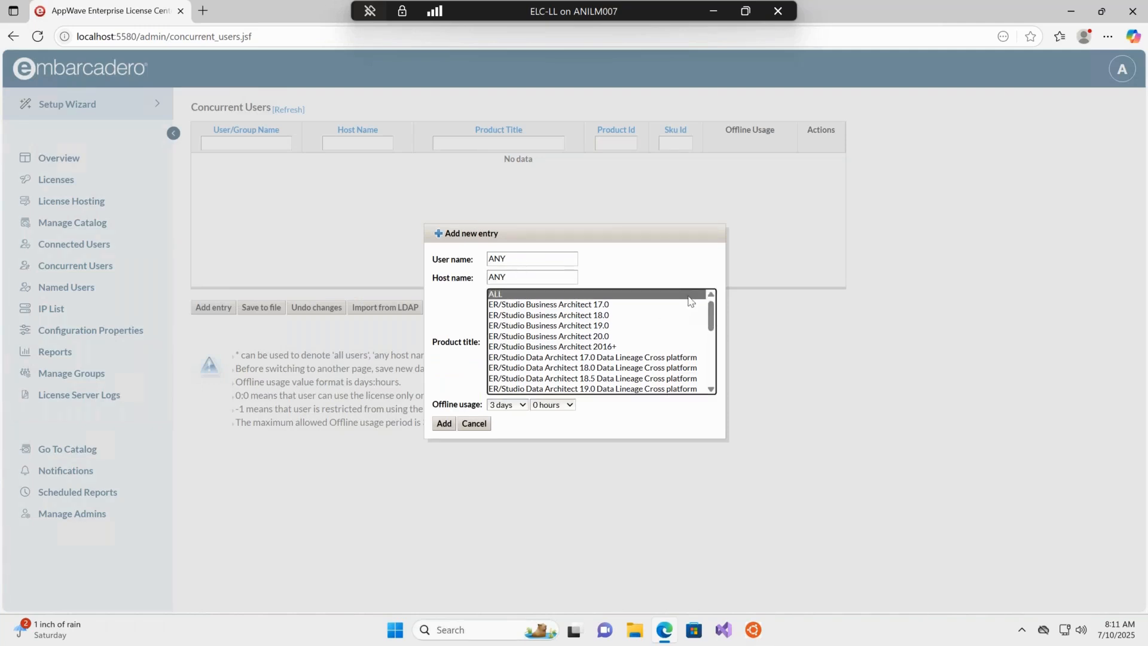
{"action": "left_click_drag", "start_coordinate": [712, 317], "coordinate": [720, 377]}
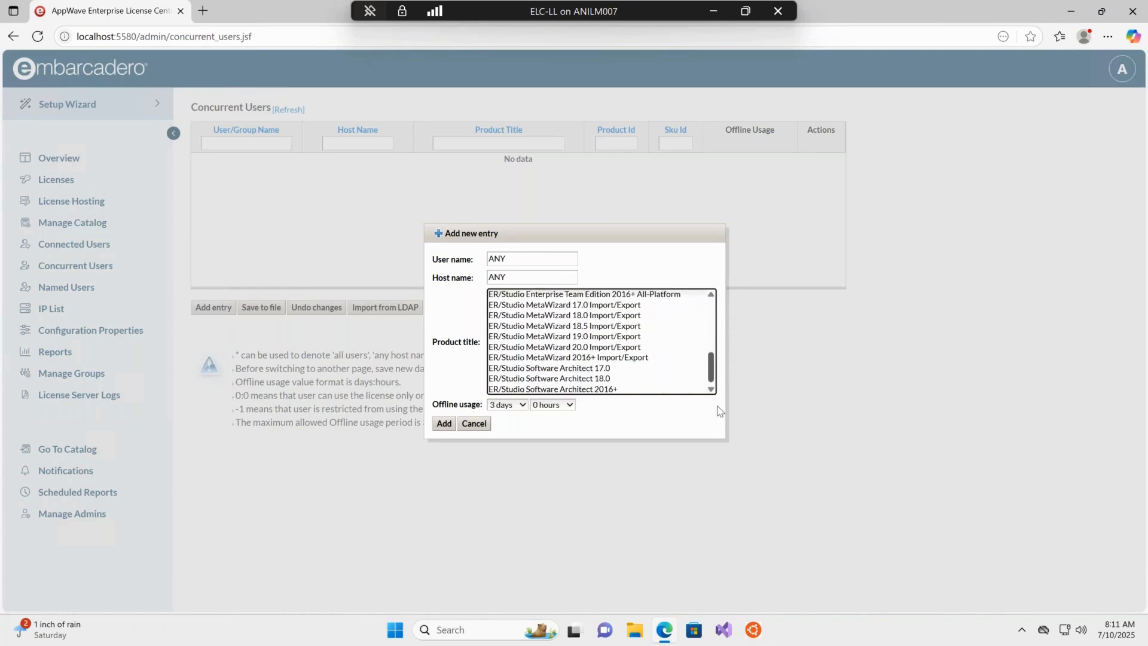
{"action": "left_click", "coordinate": [517, 406]}
{"action": "left_click", "coordinate": [508, 212]}
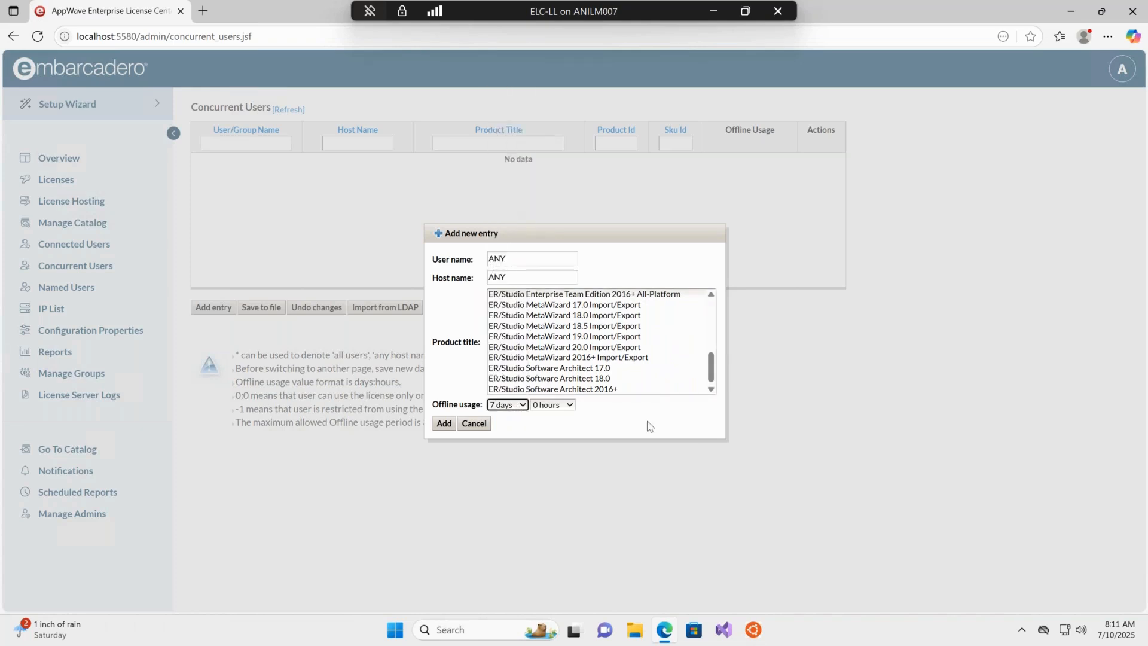
{"action": "left_click", "coordinate": [444, 423]}
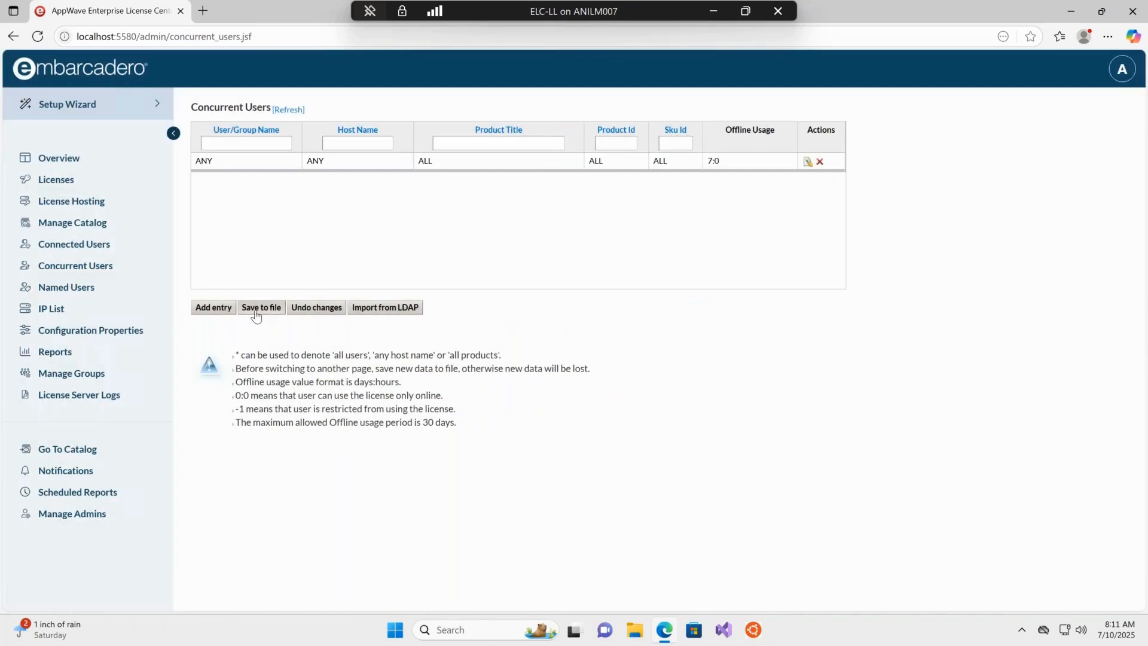
{"action": "left_click", "coordinate": [256, 308]}
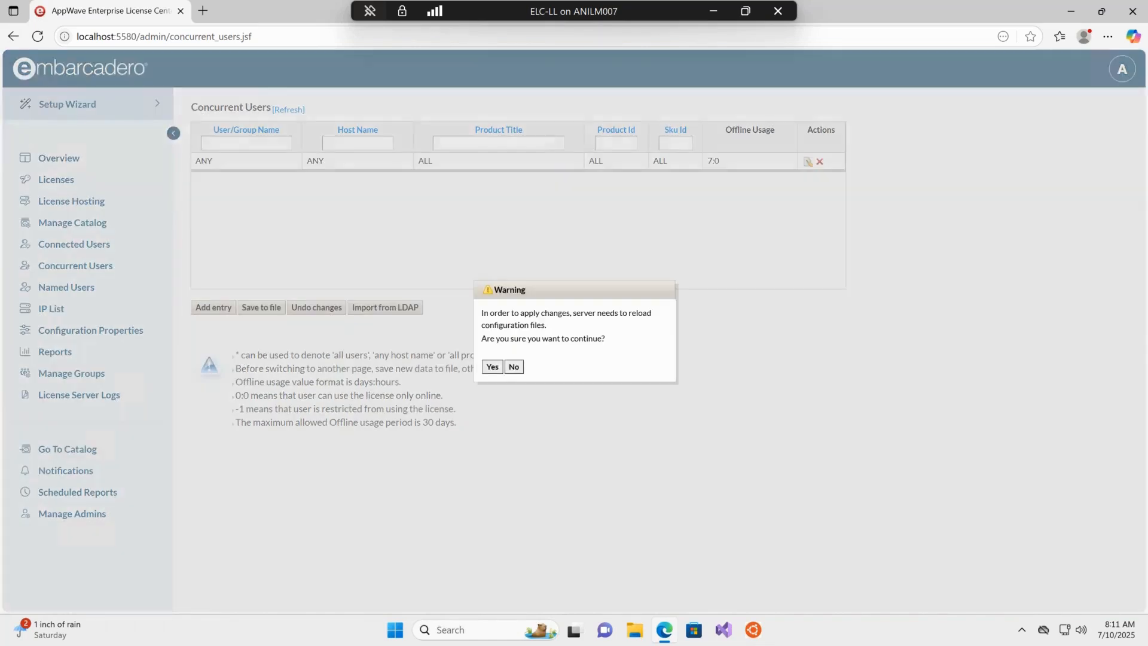
{"action": "left_click", "coordinate": [492, 368]}
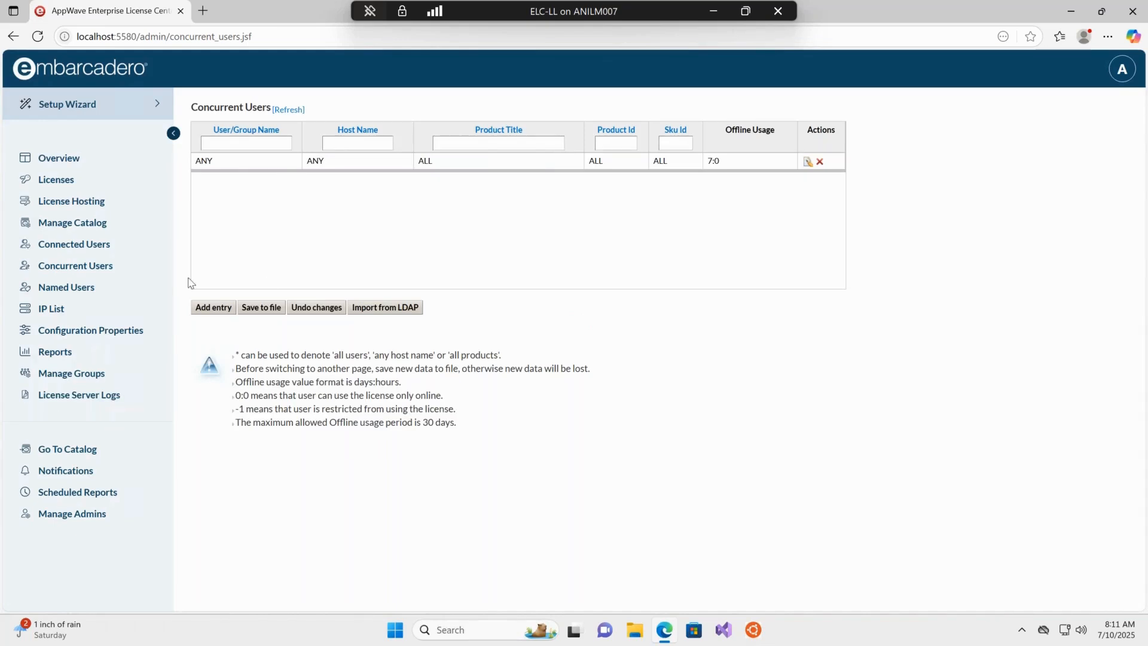
Check the Connected Users page and open the product catalog in a new browser tab.
{"action": "left_click", "coordinate": [77, 252]}
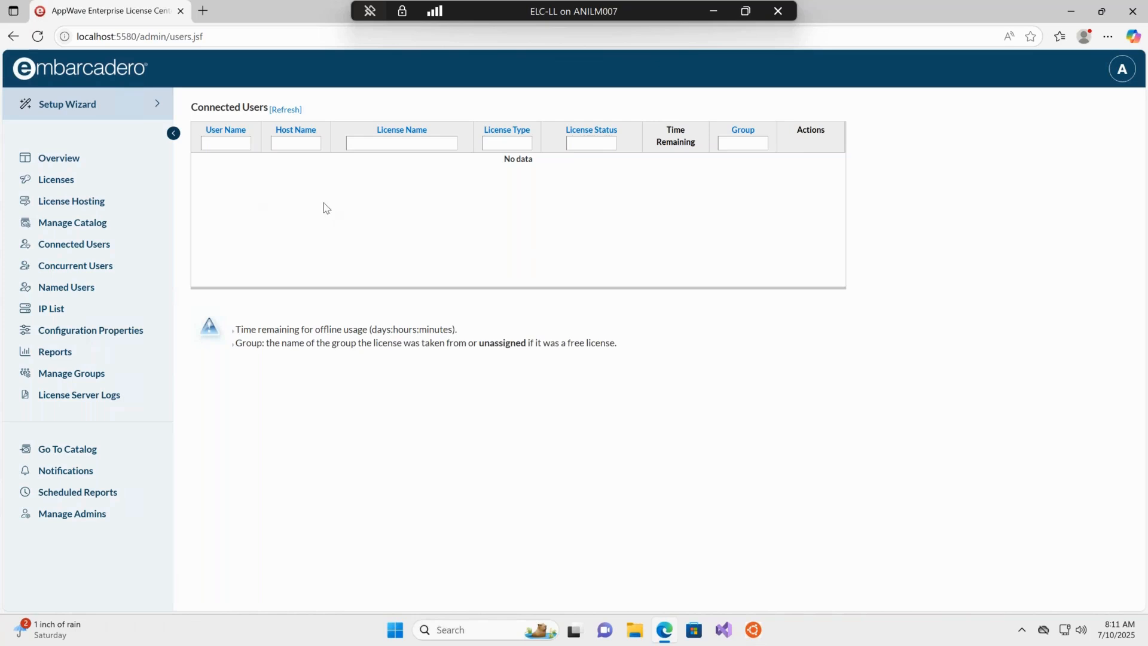
{"action": "right_click", "coordinate": [85, 457]}
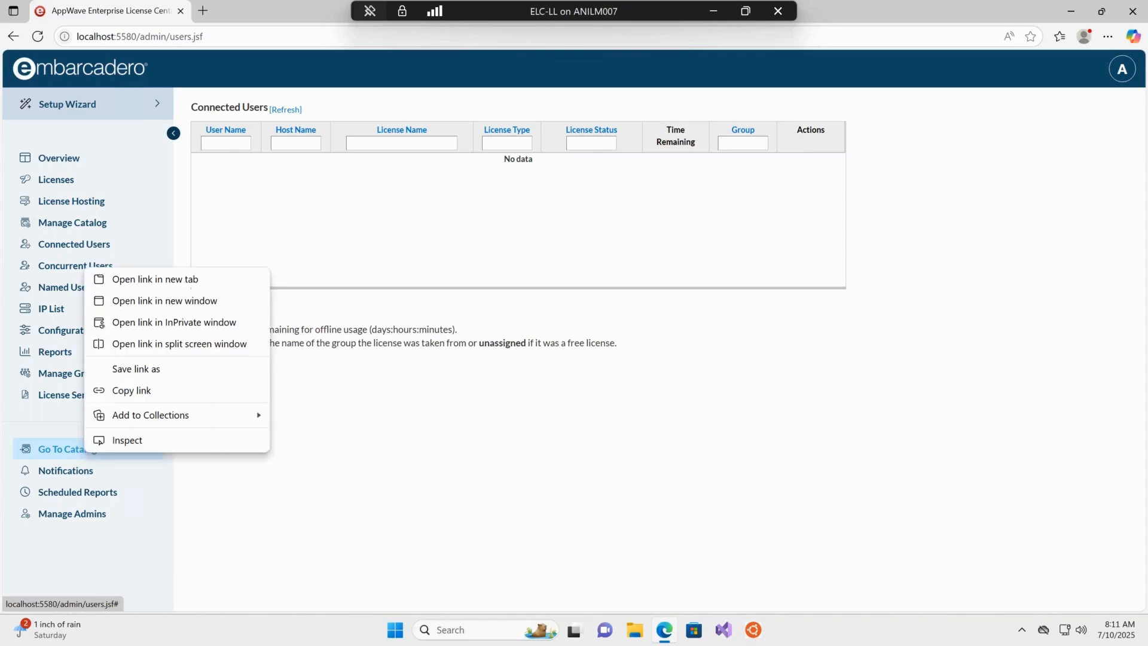
{"action": "left_click", "coordinate": [197, 282]}
{"action": "left_click", "coordinate": [269, 10]}
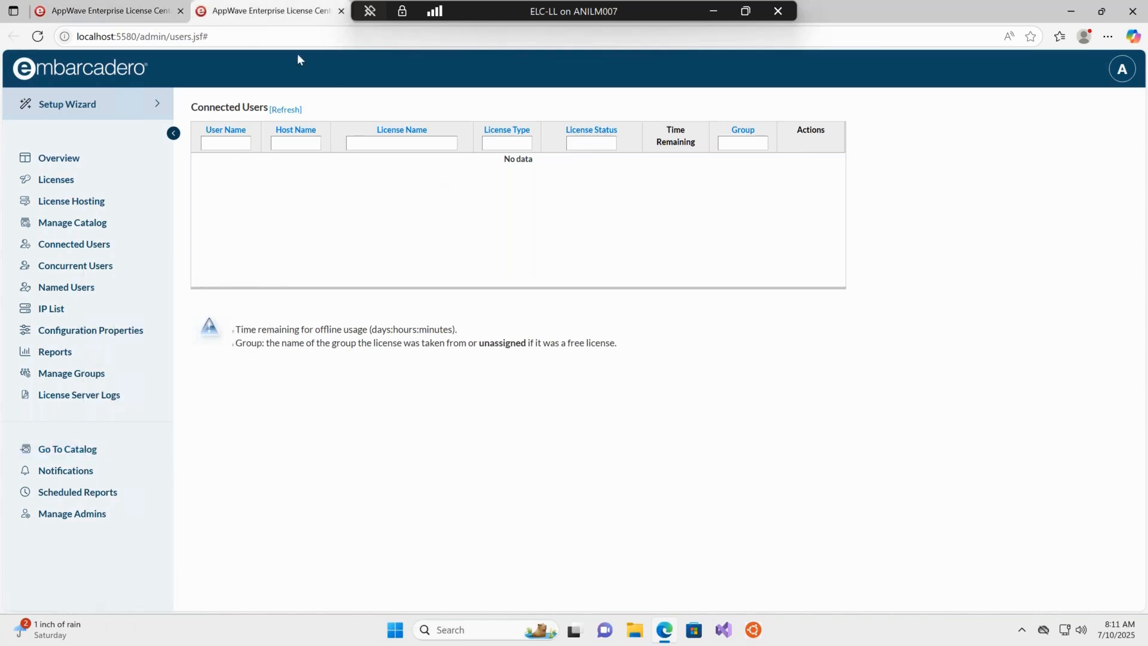
{"action": "left_click", "coordinate": [76, 452]}
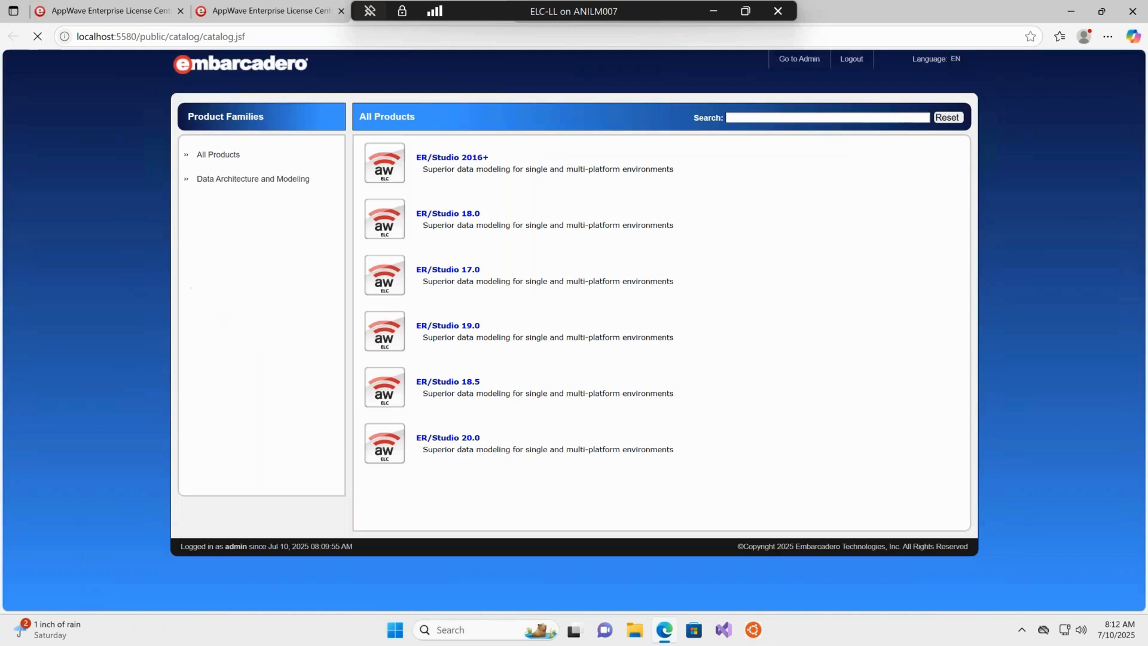
Open the ER/Studio 20.0 catalog entry and download the concurrent_591545.slip license file.
{"action": "left_click", "coordinate": [464, 439]}
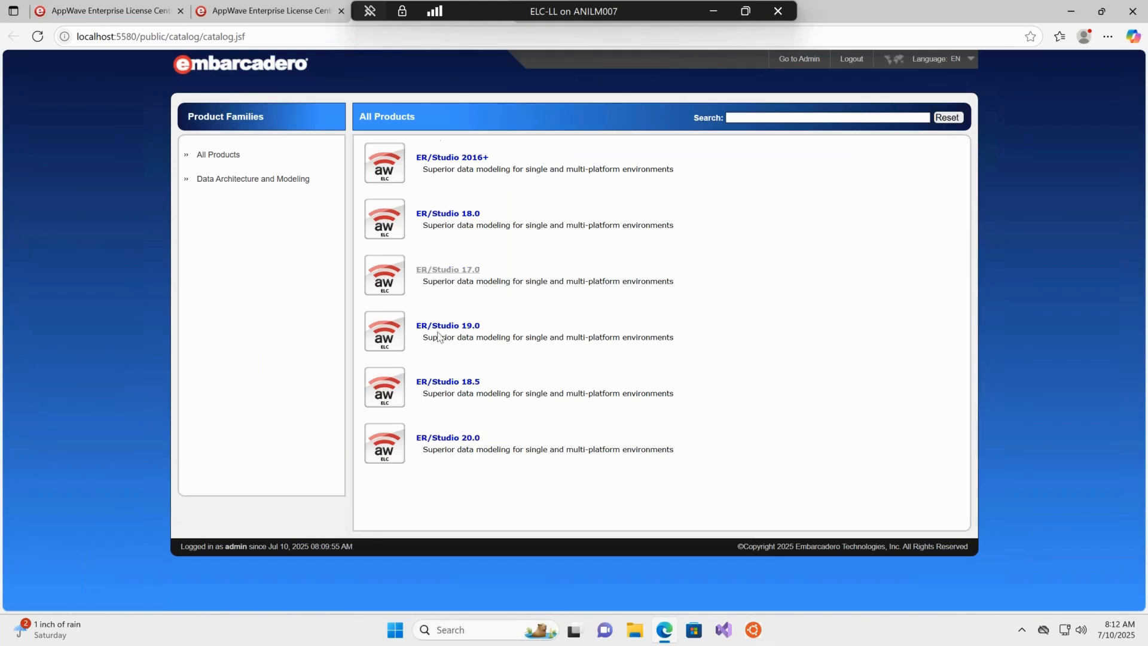
{"action": "left_click", "coordinate": [441, 442]}
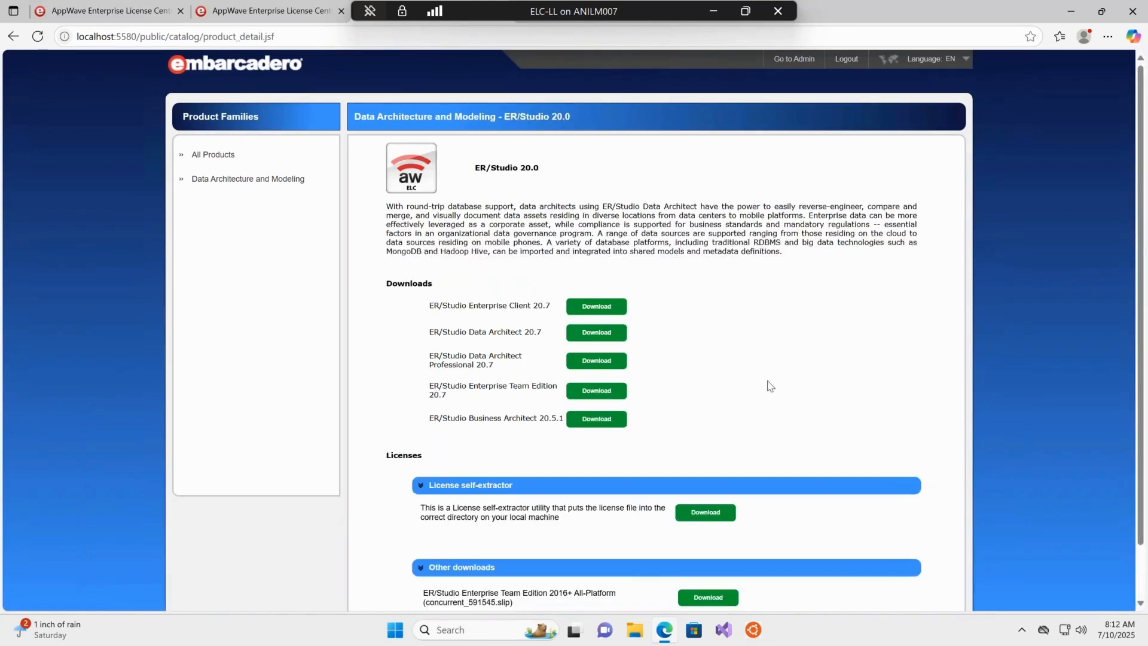
{"action": "scroll", "coordinate": [884, 375], "scroll_direction": "down", "scroll_amount": 1}
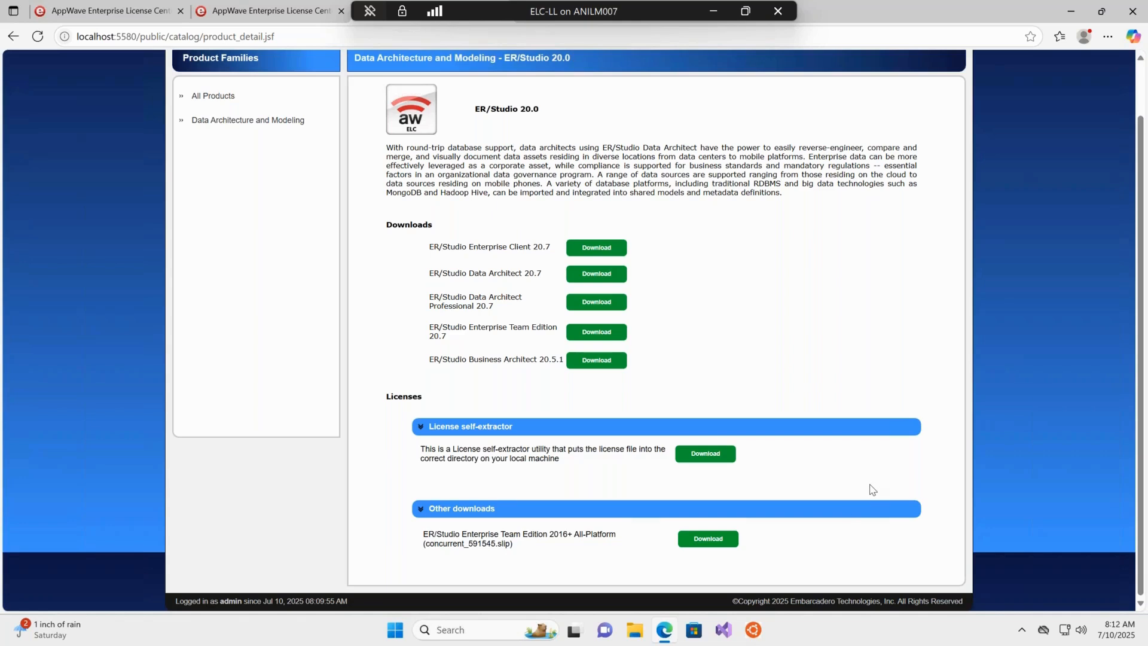
{"action": "left_click", "coordinate": [708, 538]}
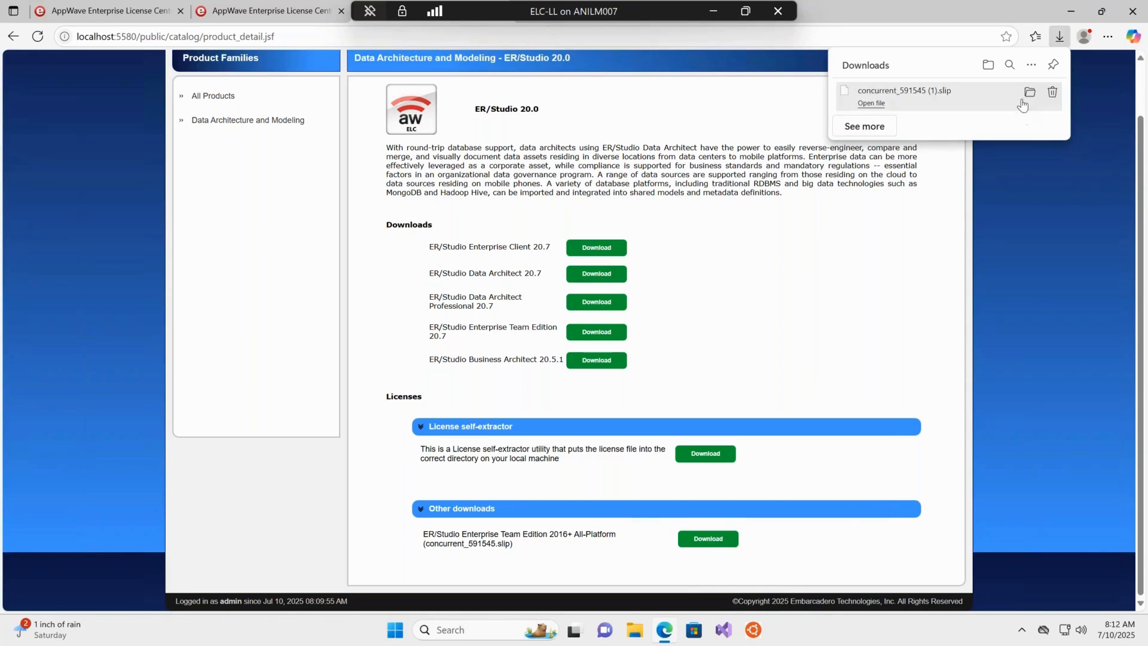
Delete the duplicate downloaded slip file and open the Downloads folder to locate concurrent_591545.slip.
{"action": "left_click", "coordinate": [1054, 95]}
{"action": "left_click", "coordinate": [849, 361]}
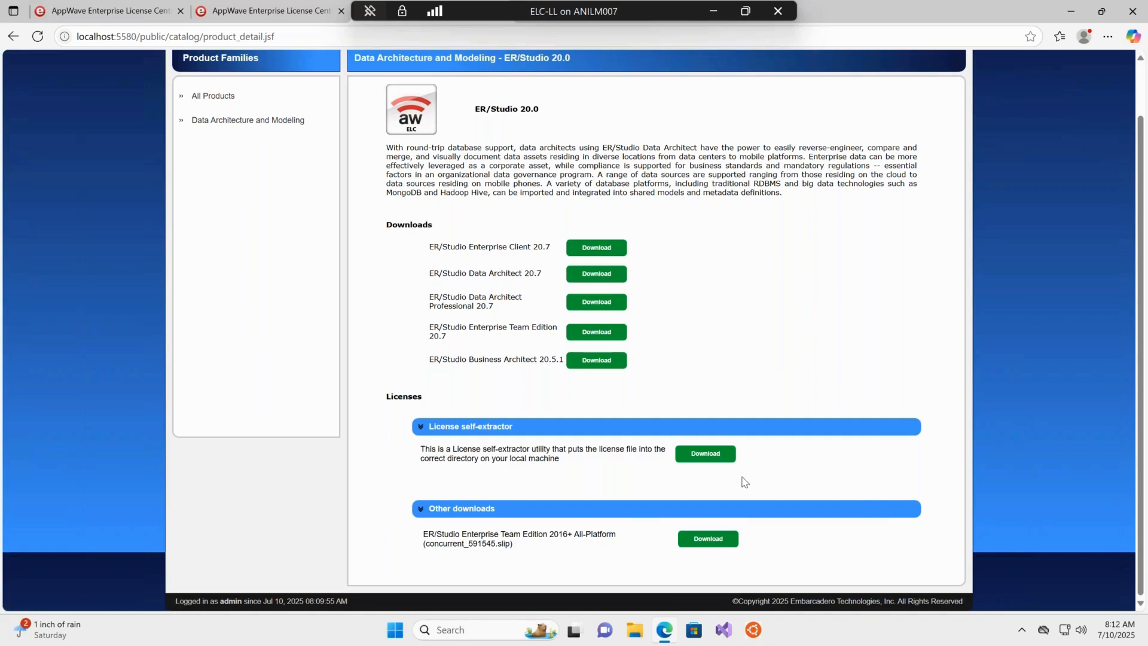
{"action": "left_click", "coordinate": [641, 629]}
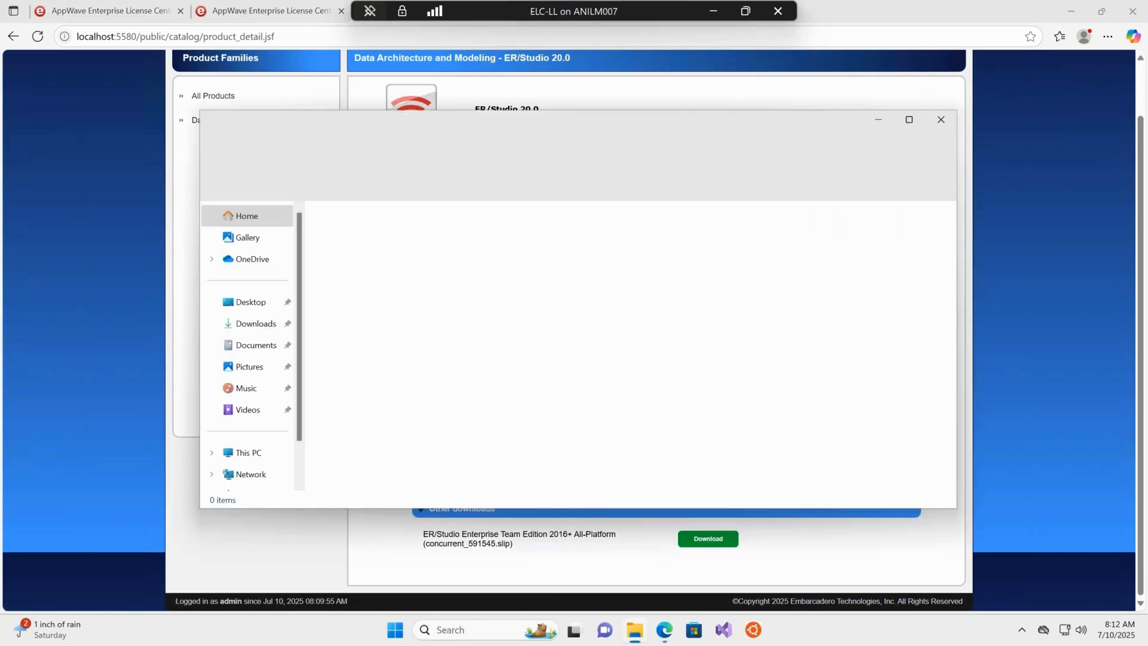
{"action": "left_click", "coordinate": [245, 325]}
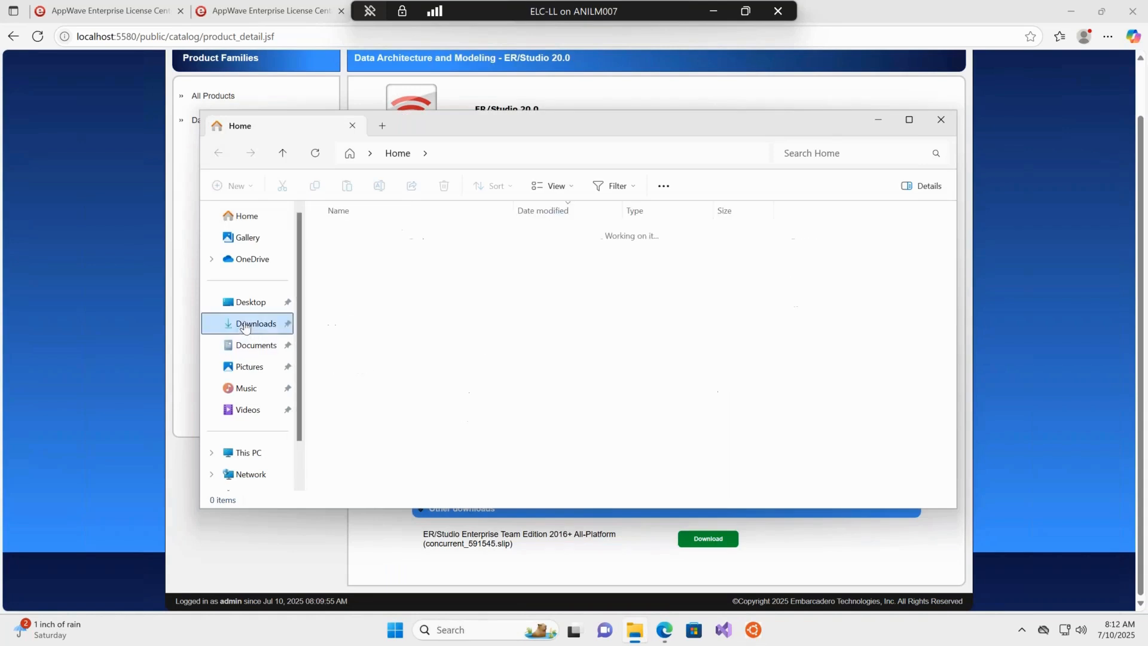
{"action": "left_click", "coordinate": [358, 269]}
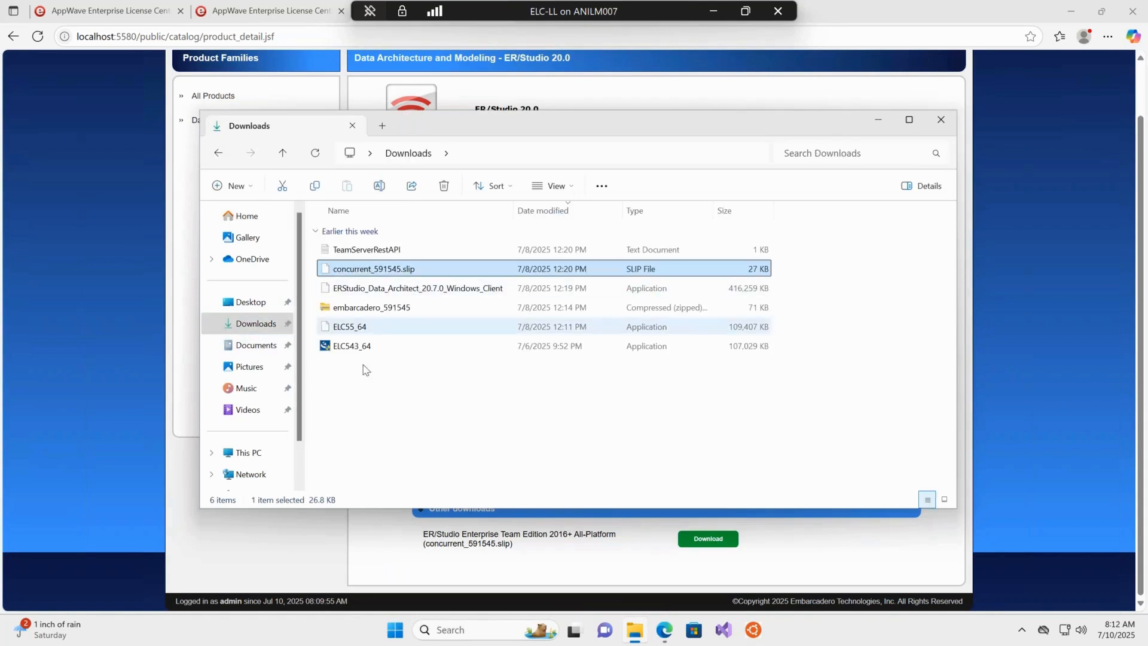
{"action": "left_click", "coordinate": [396, 474]}
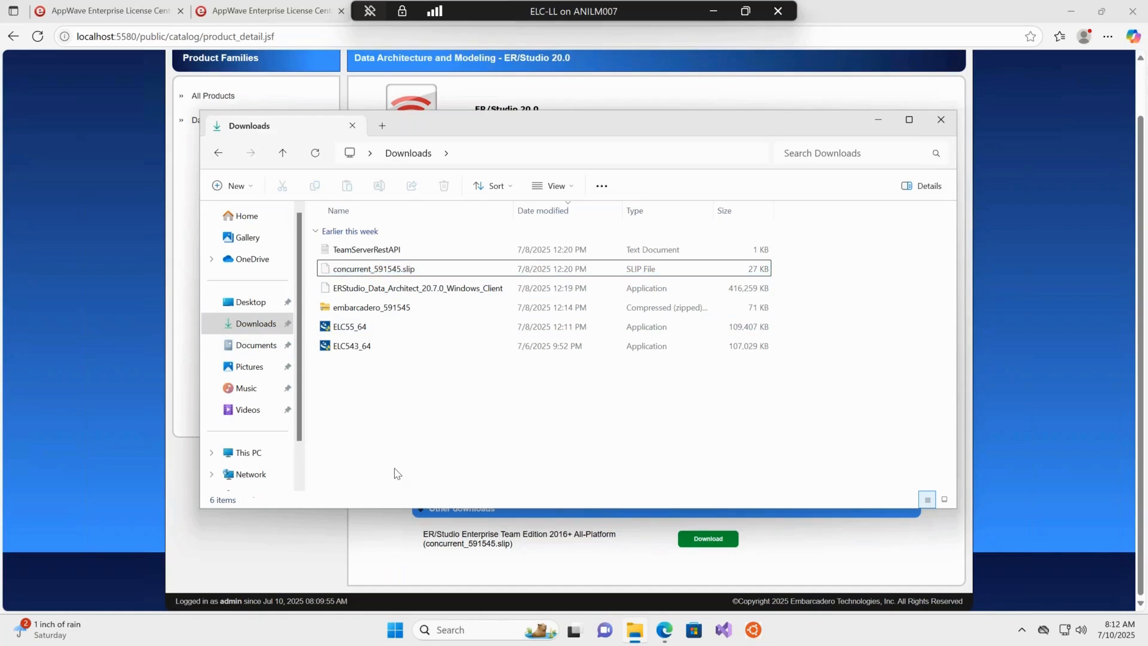
Launch ER/Studio Data Architect 20.7 and import the concurrent_591545.slip license through Idera License Management.
{"action": "left_click", "coordinate": [395, 635]}
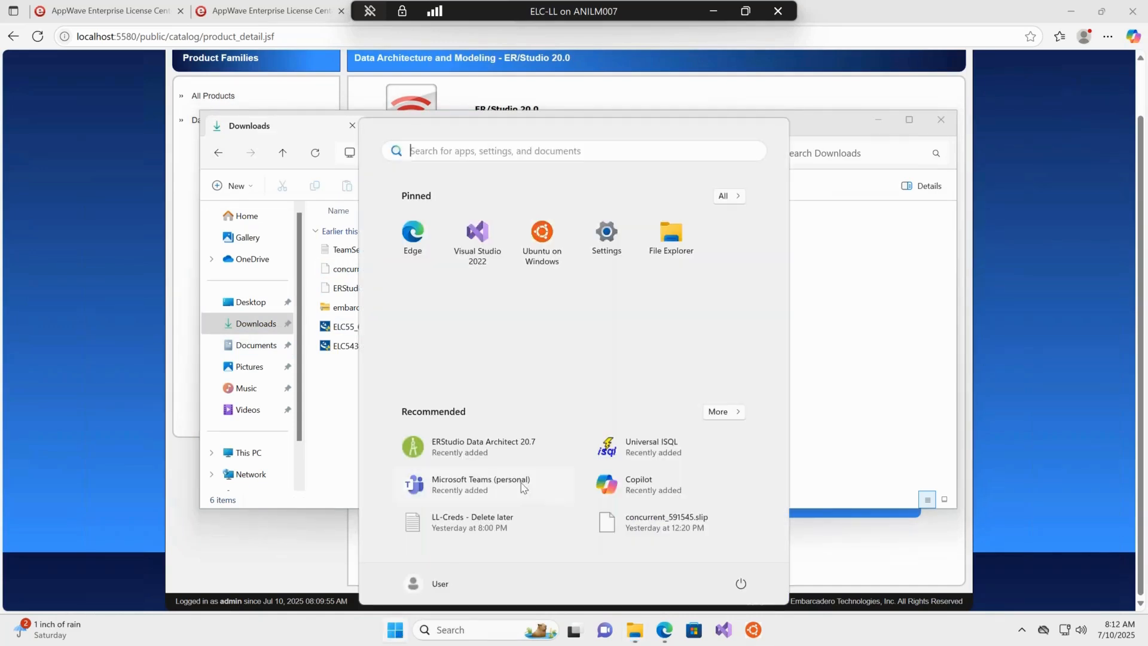
{"action": "left_click", "coordinate": [545, 453]}
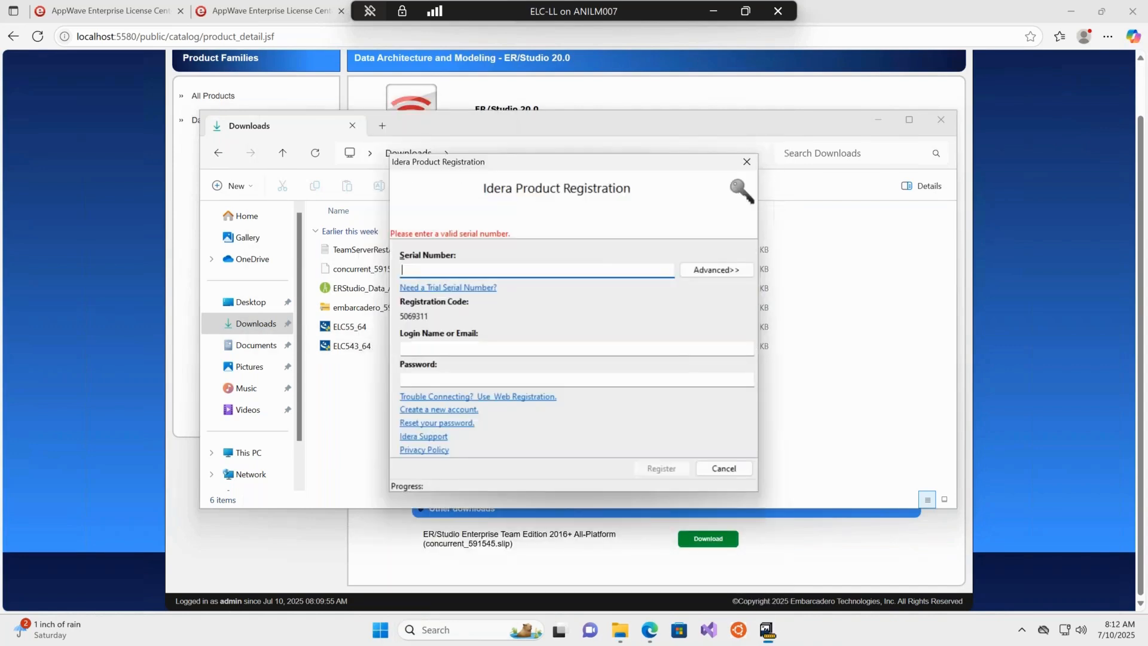
{"action": "left_click_drag", "start_coordinate": [609, 168], "coordinate": [615, 146]}
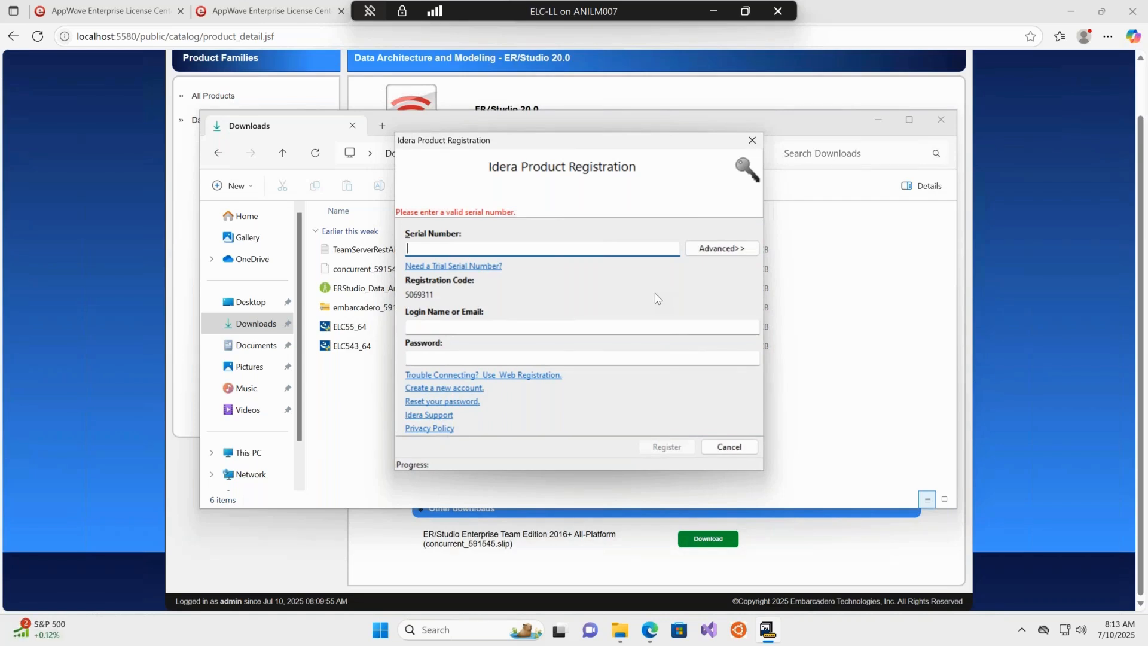
{"action": "left_click", "coordinate": [722, 248]}
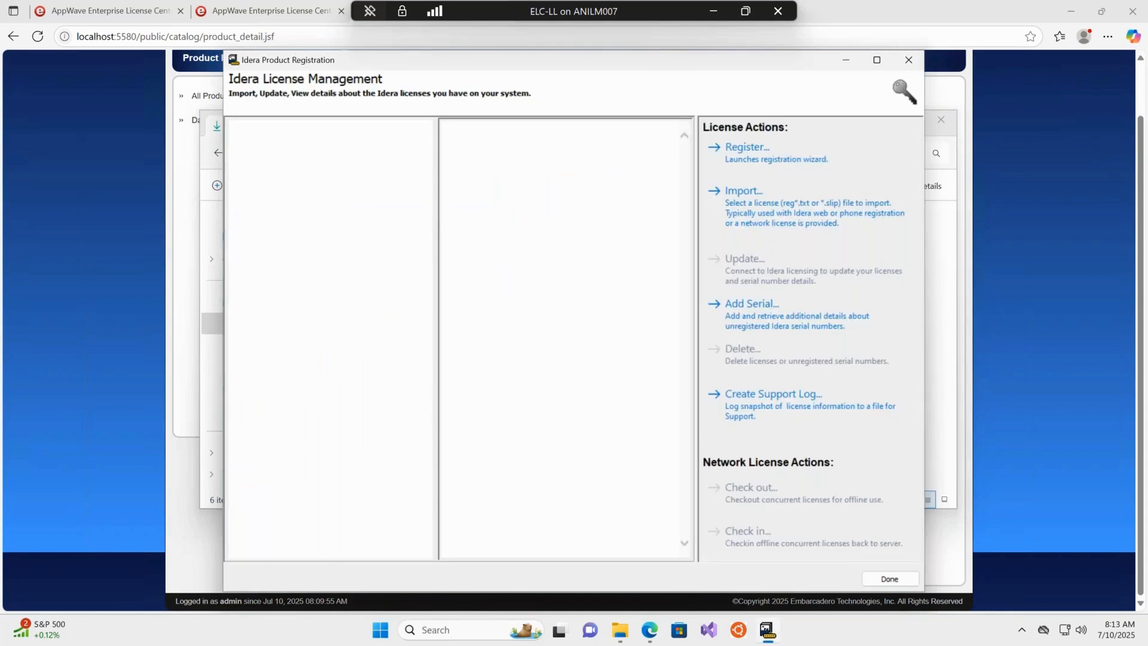
{"action": "left_click", "coordinate": [754, 207]}
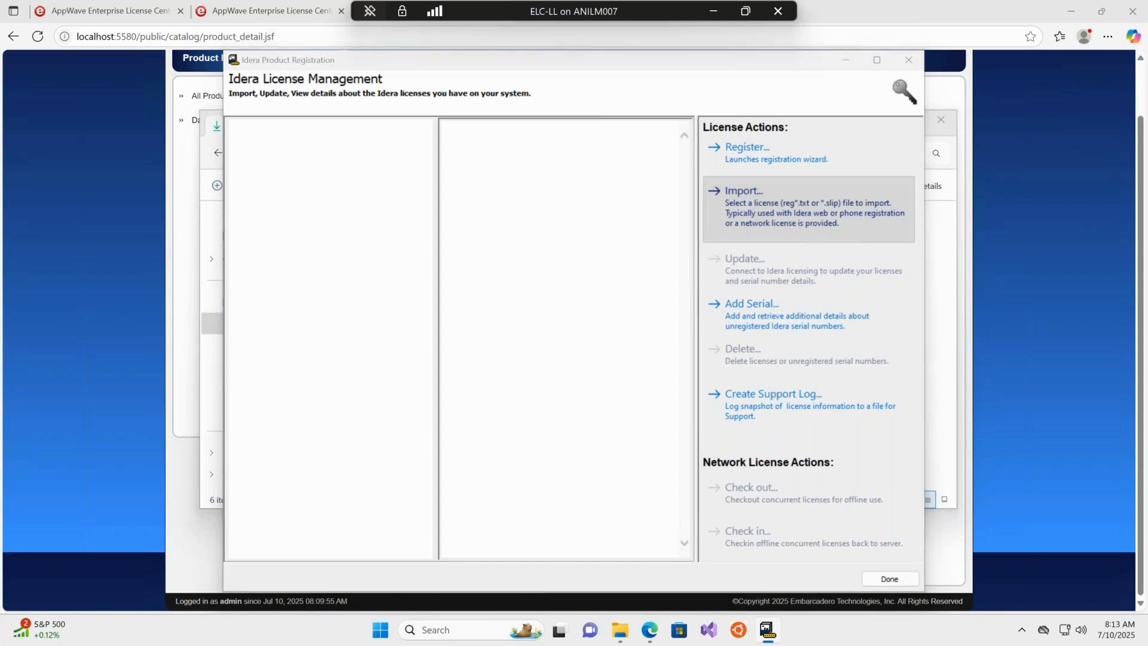
{"action": "left_click", "coordinate": [285, 272]}
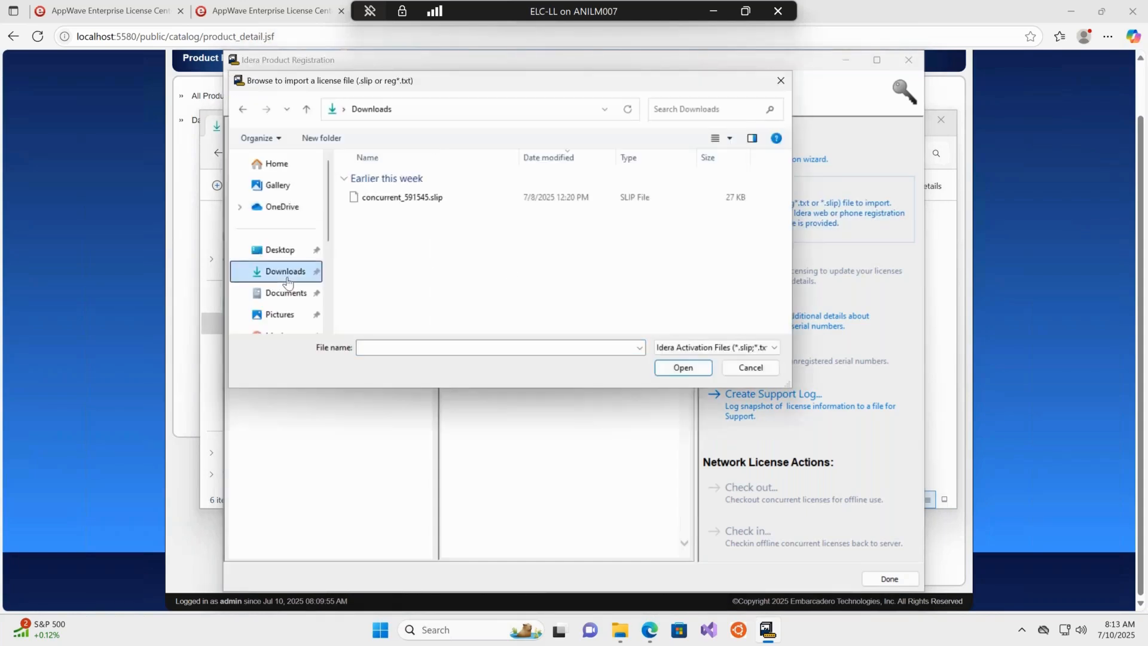
{"action": "left_click", "coordinate": [392, 199]}
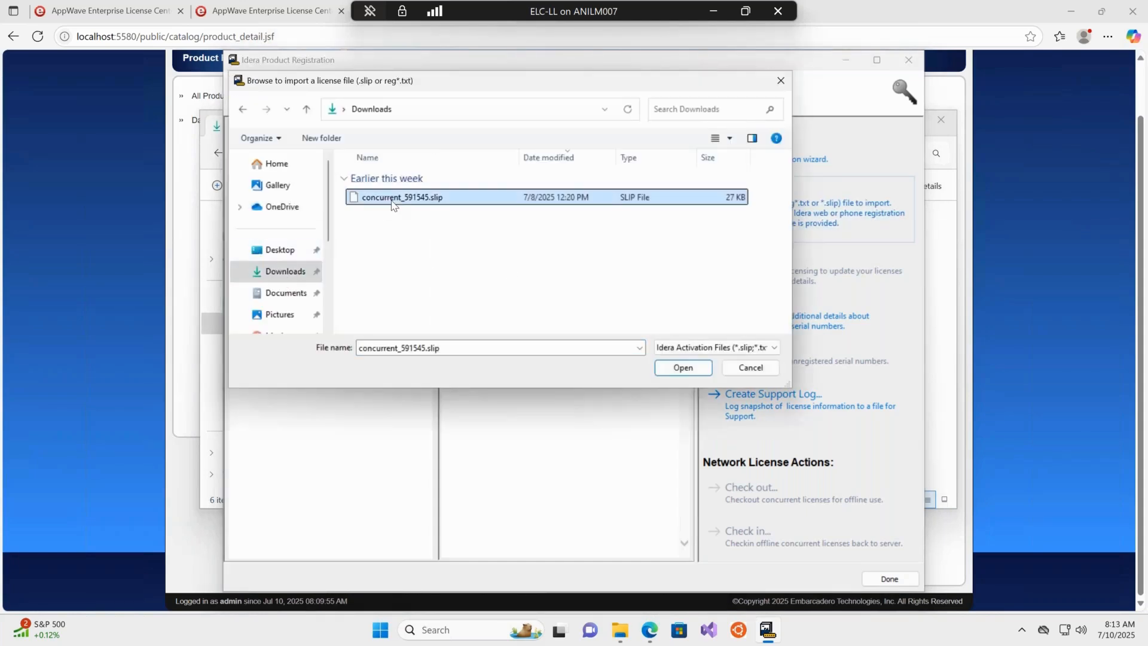
{"action": "left_click", "coordinate": [682, 367]}
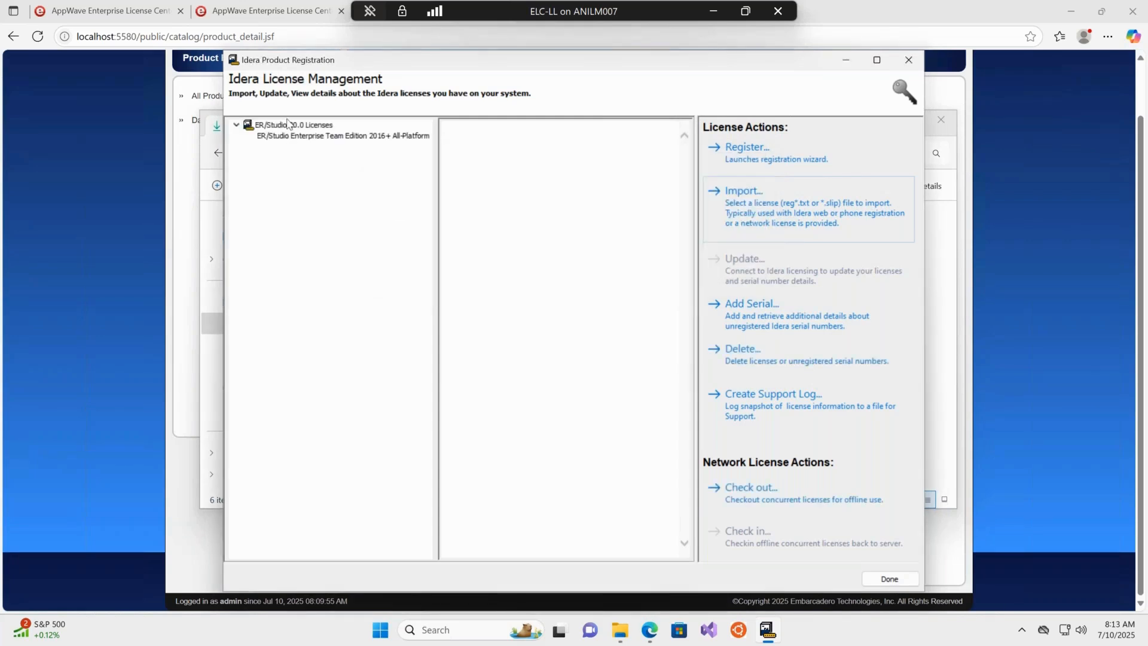
Review the imported ER/Studio Enterprise Team Edition license's details, including its server address, and close License Management.
{"action": "left_click", "coordinate": [301, 136]}
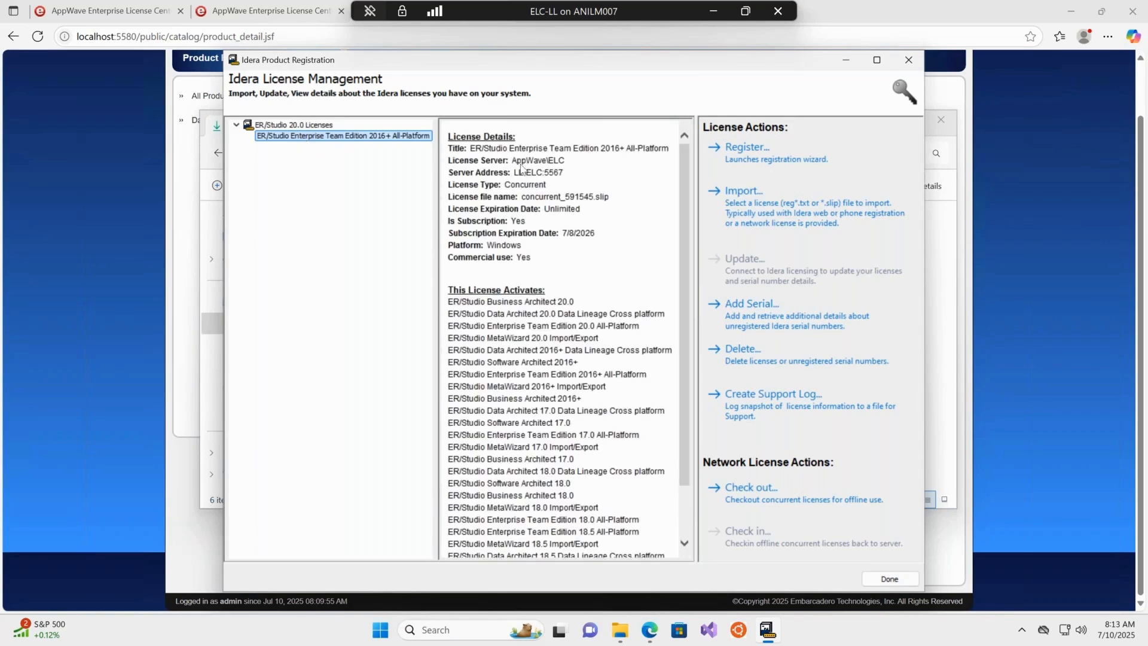
{"action": "left_click_drag", "start_coordinate": [516, 172], "coordinate": [565, 173]}
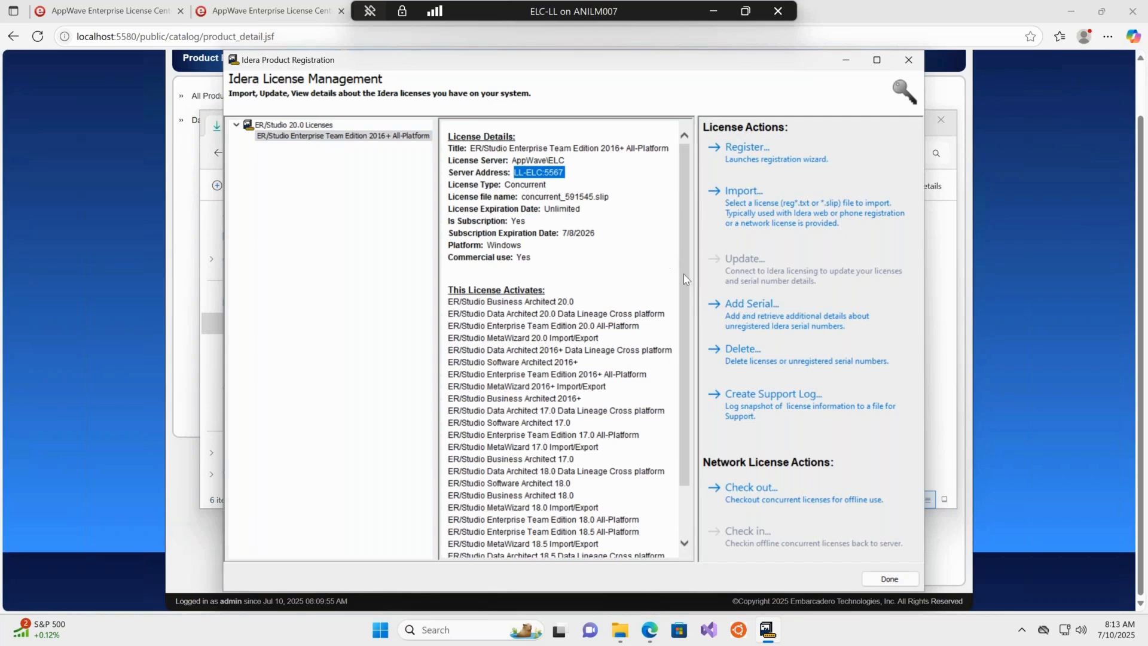
{"action": "left_click", "coordinate": [907, 581]}
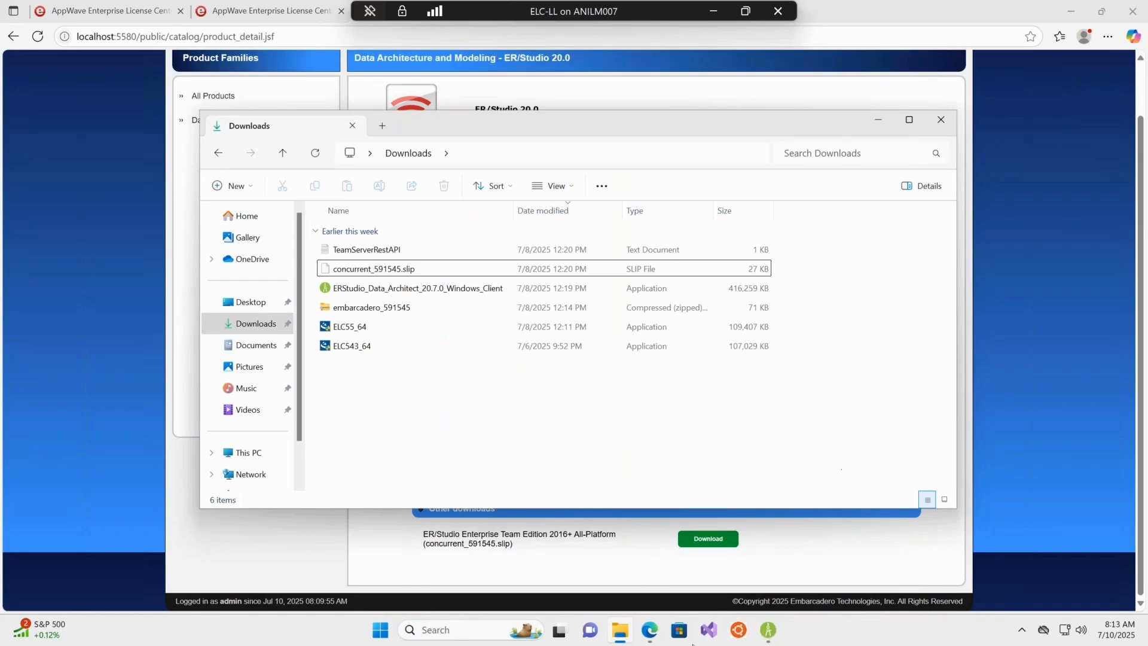
Open the ER/Studio Data Architect About dialog to check the license type, then close it.
{"action": "mouse_move", "coordinate": [775, 634]}
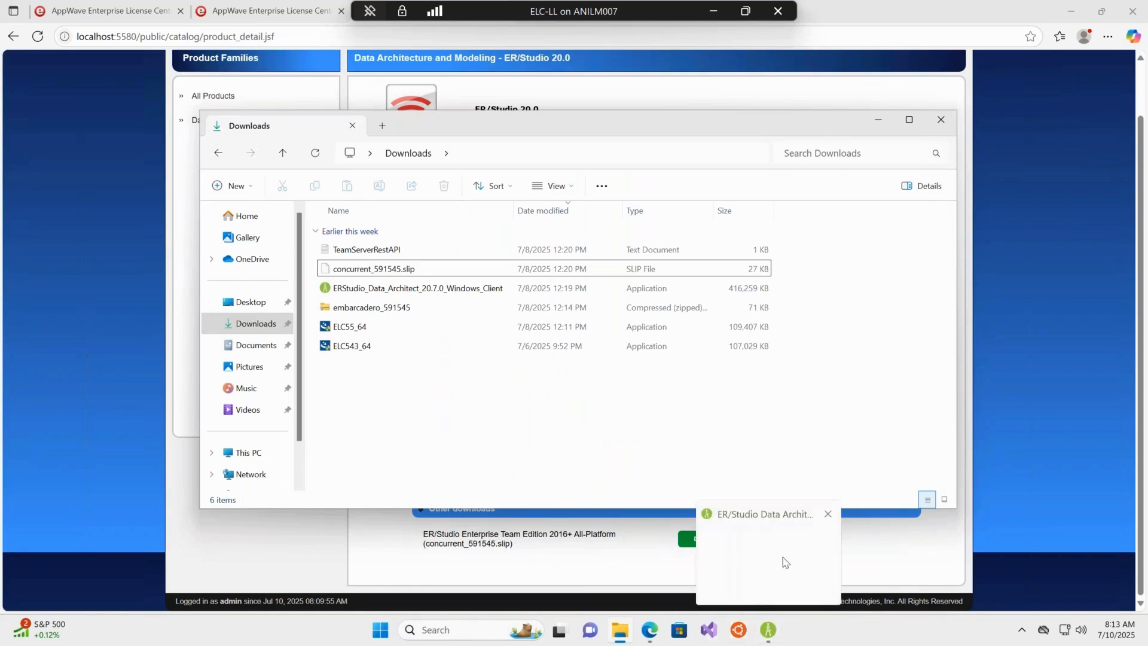
{"action": "left_click", "coordinate": [768, 632]}
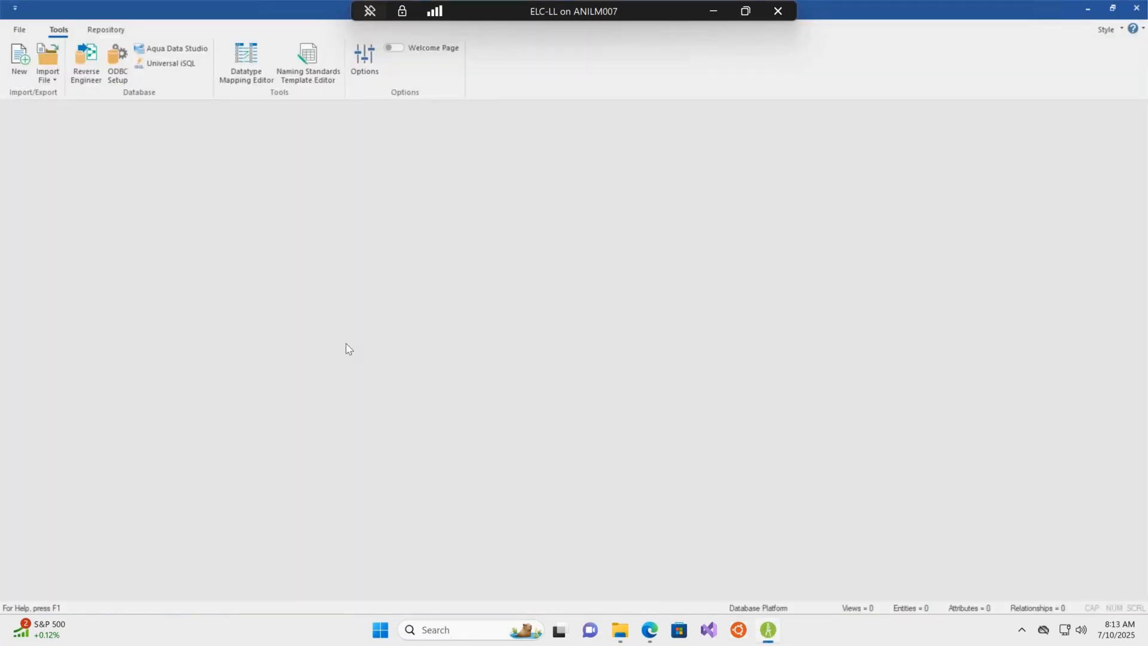
{"action": "left_click", "coordinate": [1141, 30]}
{"action": "left_click", "coordinate": [1067, 214]}
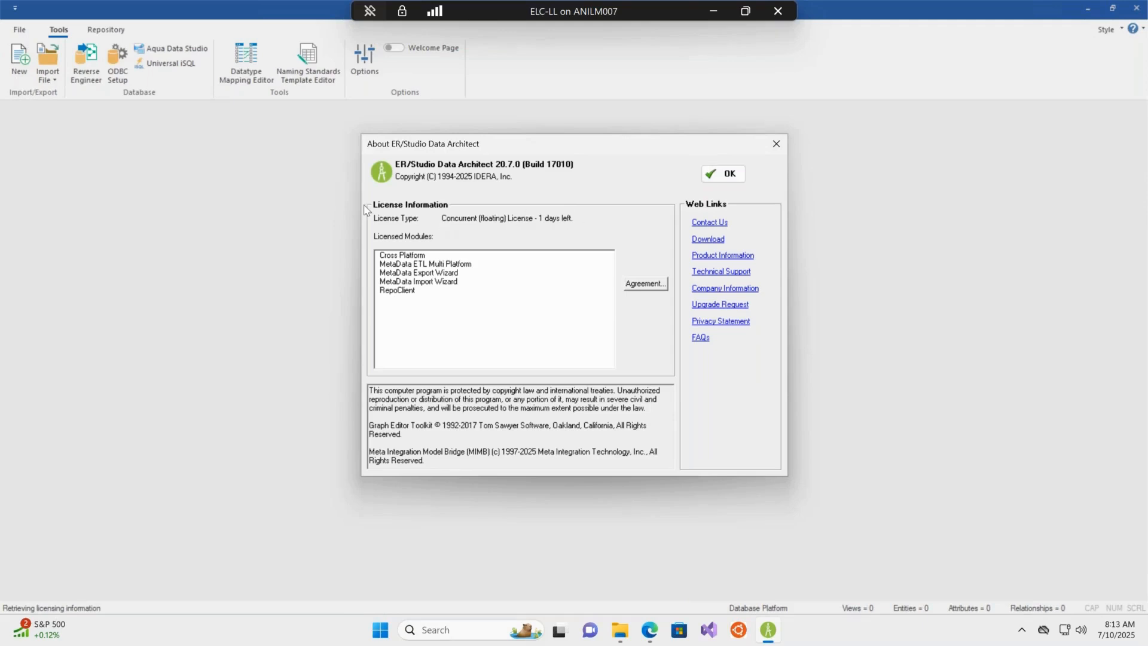
{"action": "left_click", "coordinate": [730, 174]}
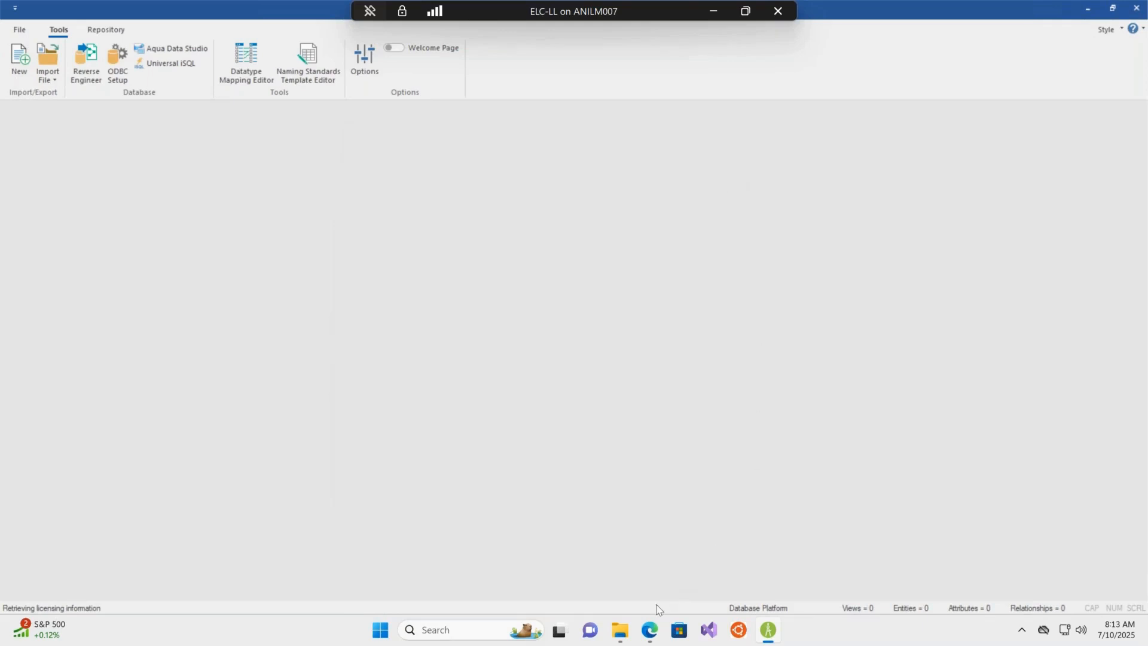
Refresh the Connected Users list in the admin console, inspect the connected entry, and view the Named Users page.
{"action": "mouse_move", "coordinate": [653, 629]}
{"action": "left_click", "coordinate": [643, 593]}
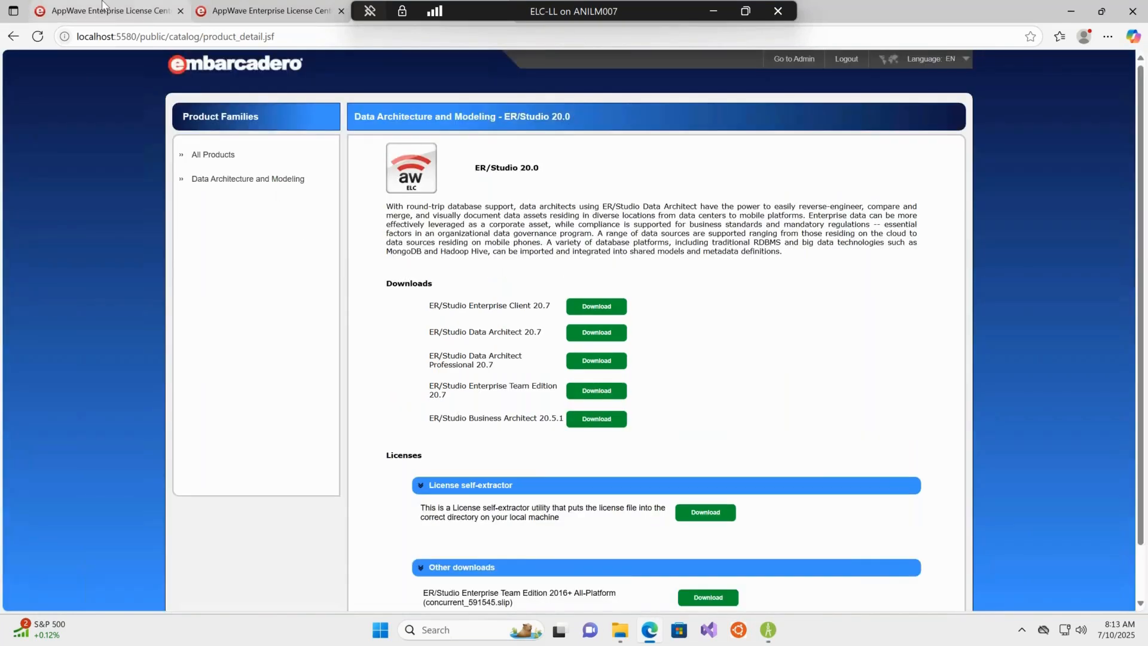
{"action": "left_click", "coordinate": [102, 7]}
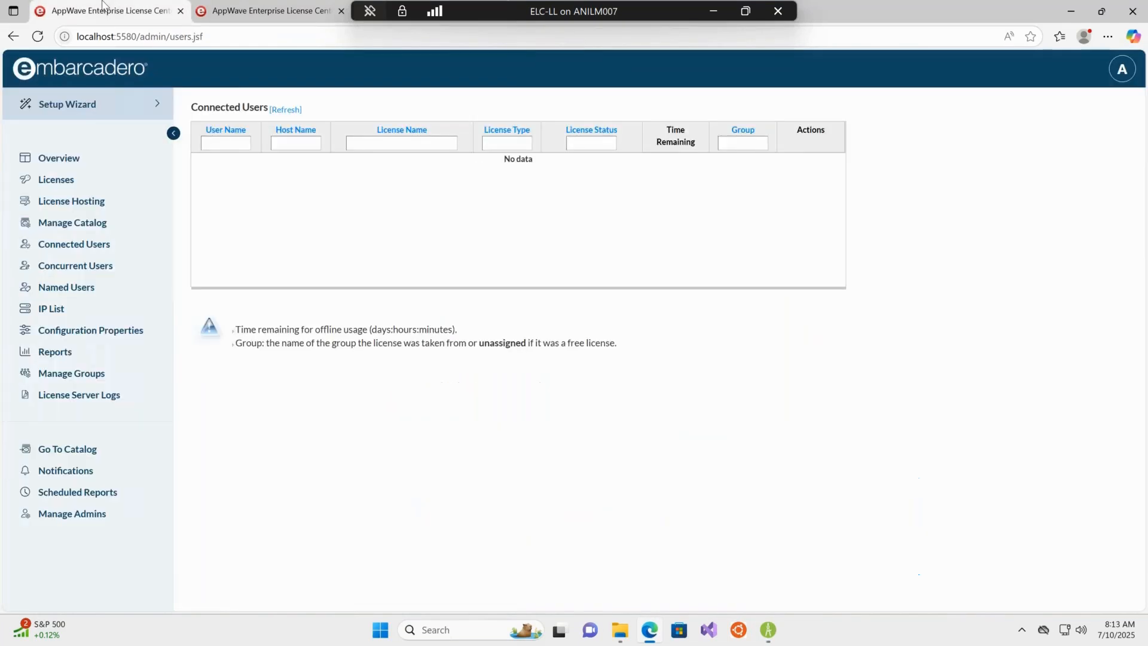
{"action": "left_click", "coordinate": [285, 110]}
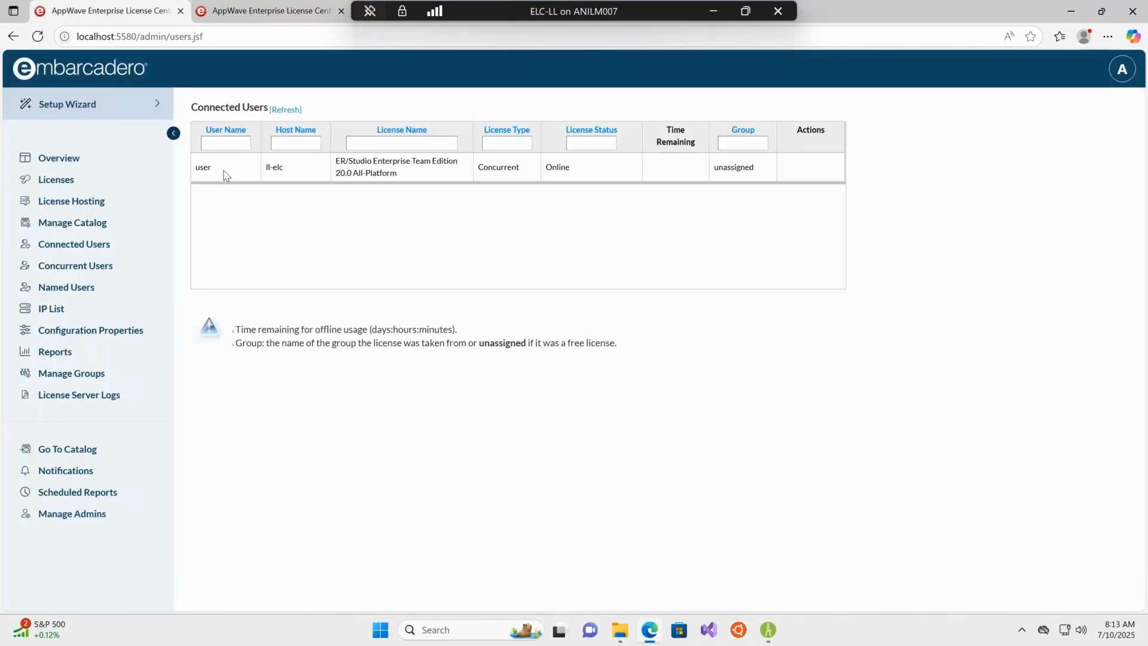
{"action": "double_click", "coordinate": [204, 166]}
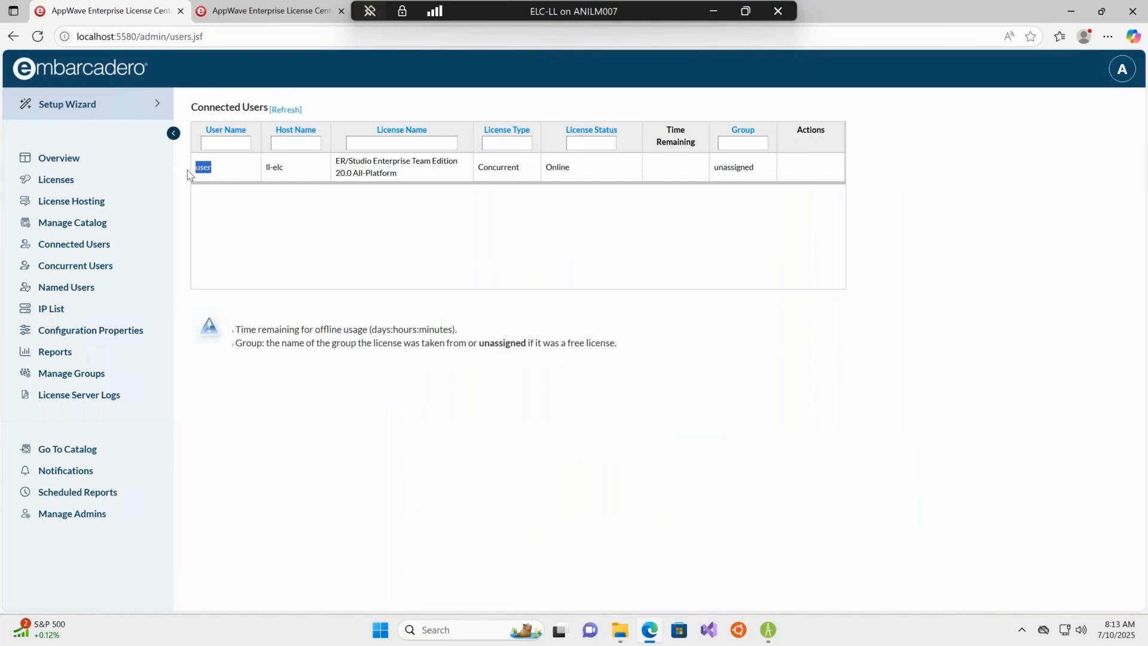
{"action": "double_click", "coordinate": [275, 168]}
{"action": "left_click", "coordinate": [467, 275]}
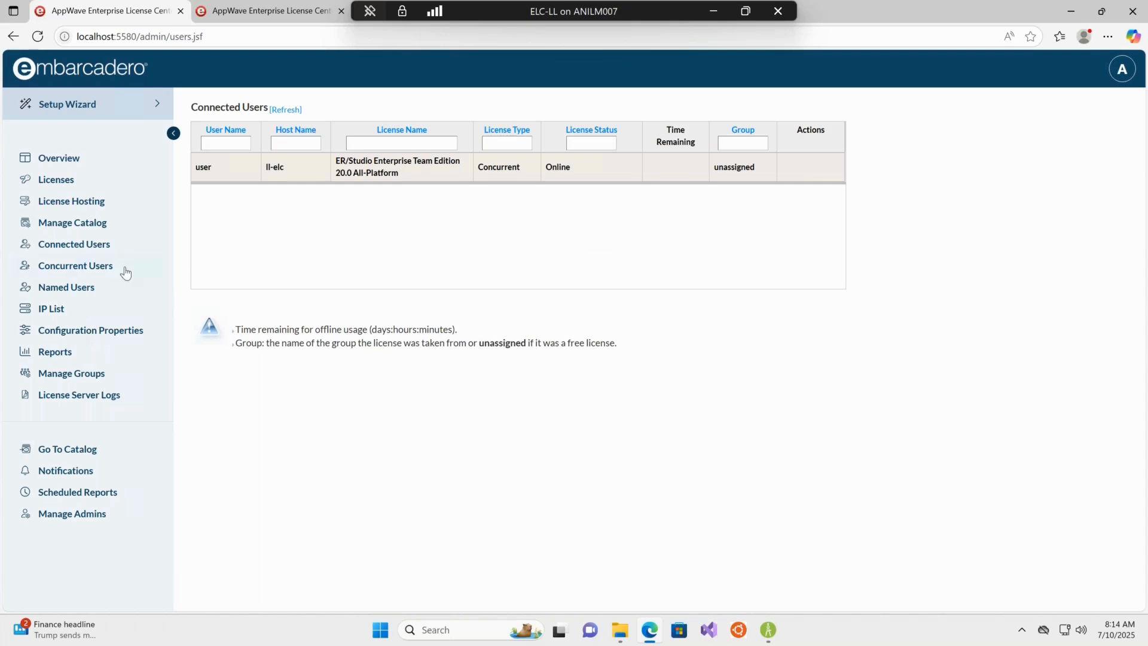
{"action": "left_click", "coordinate": [80, 292]}
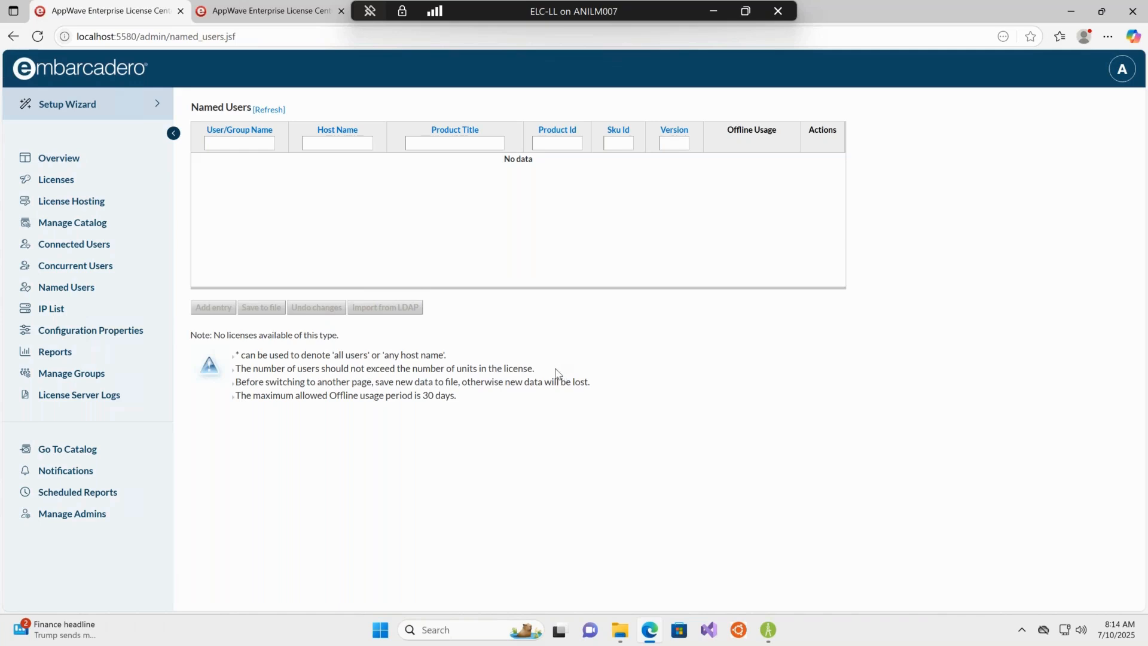
Open Windows Defender Firewall with Advanced Security and review the firewall properties without changing them.
{"action": "left_click", "coordinate": [377, 633]}
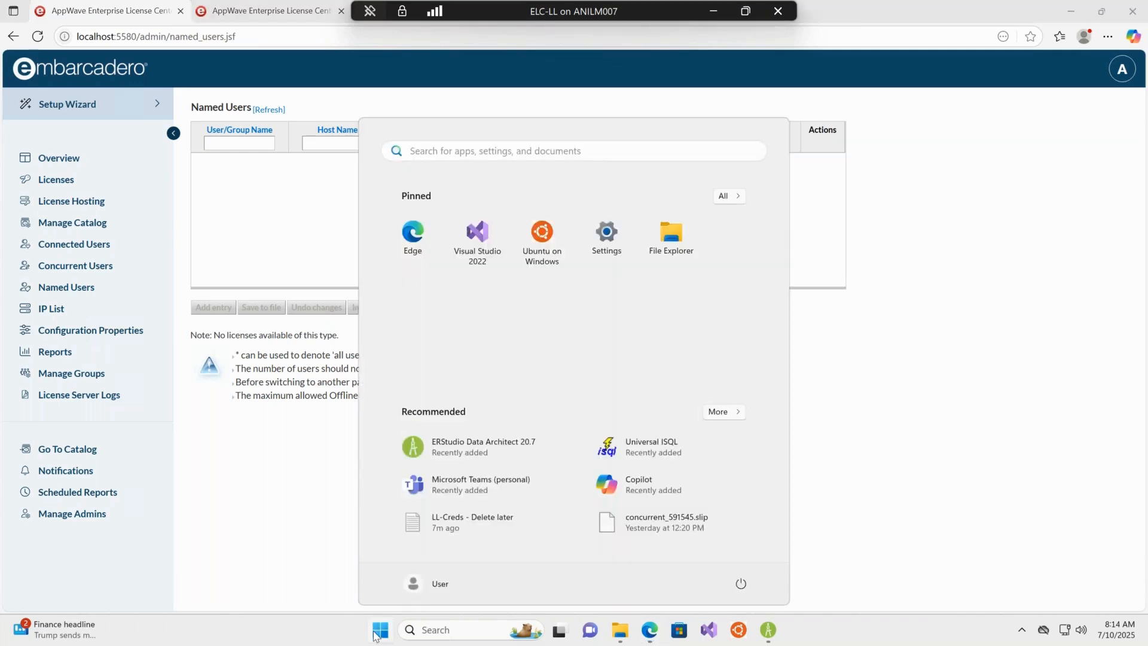
{"action": "type", "text": "firew"}
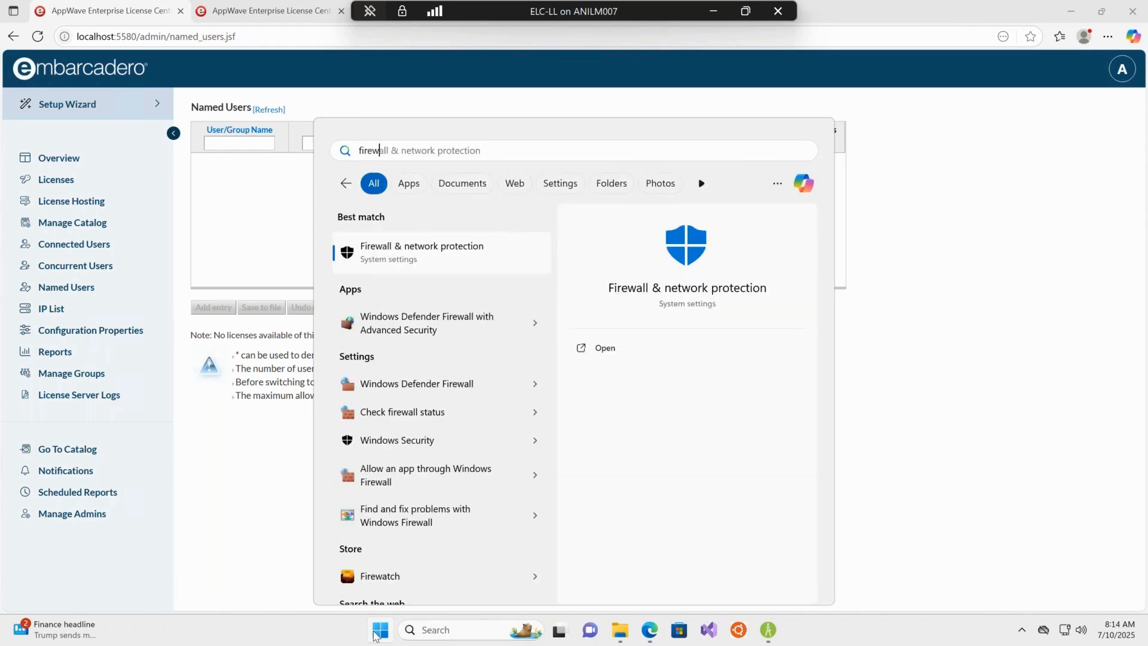
{"action": "key", "text": "Down"}
{"action": "key", "text": "Return"}
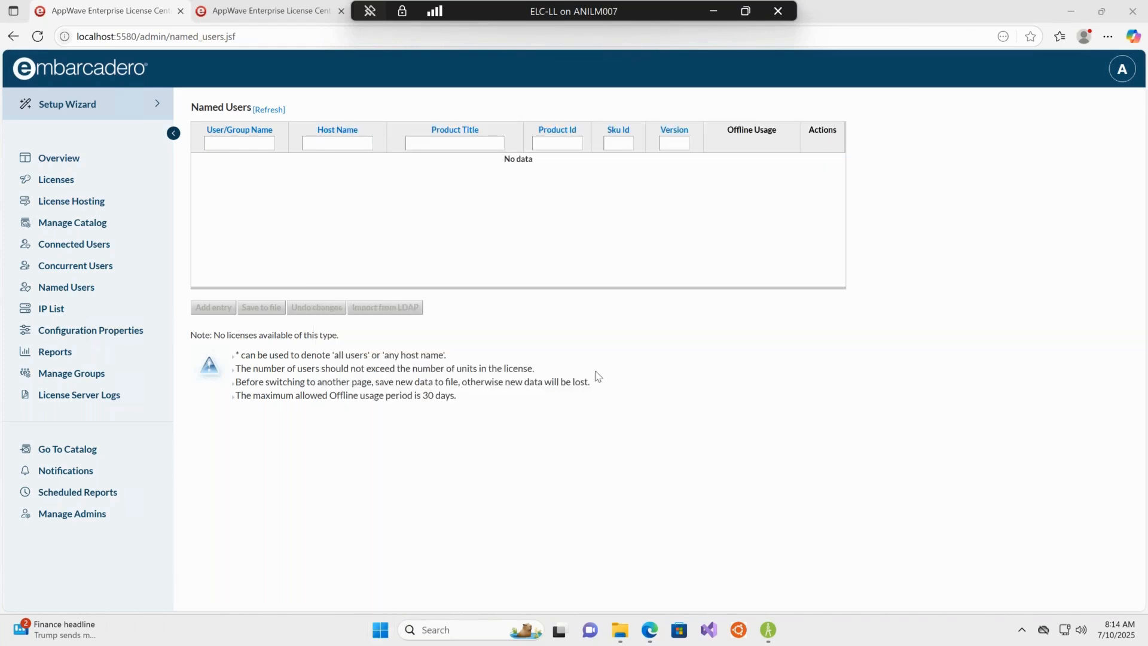
{"action": "left_click", "coordinate": [88, 89]}
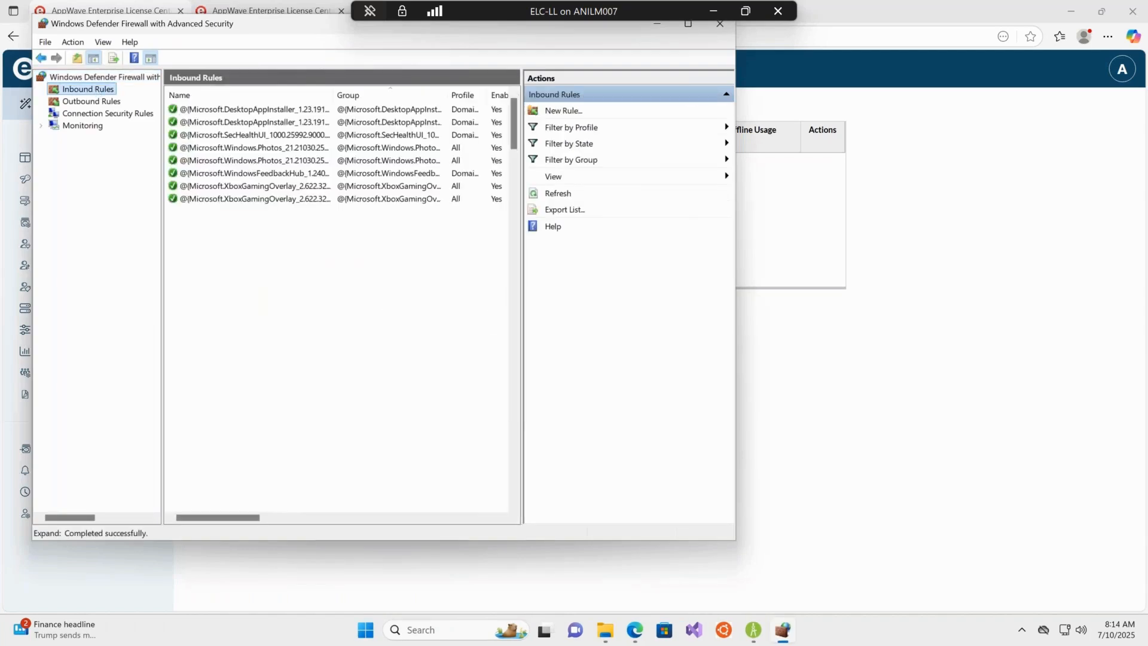
{"action": "left_click", "coordinate": [101, 77]}
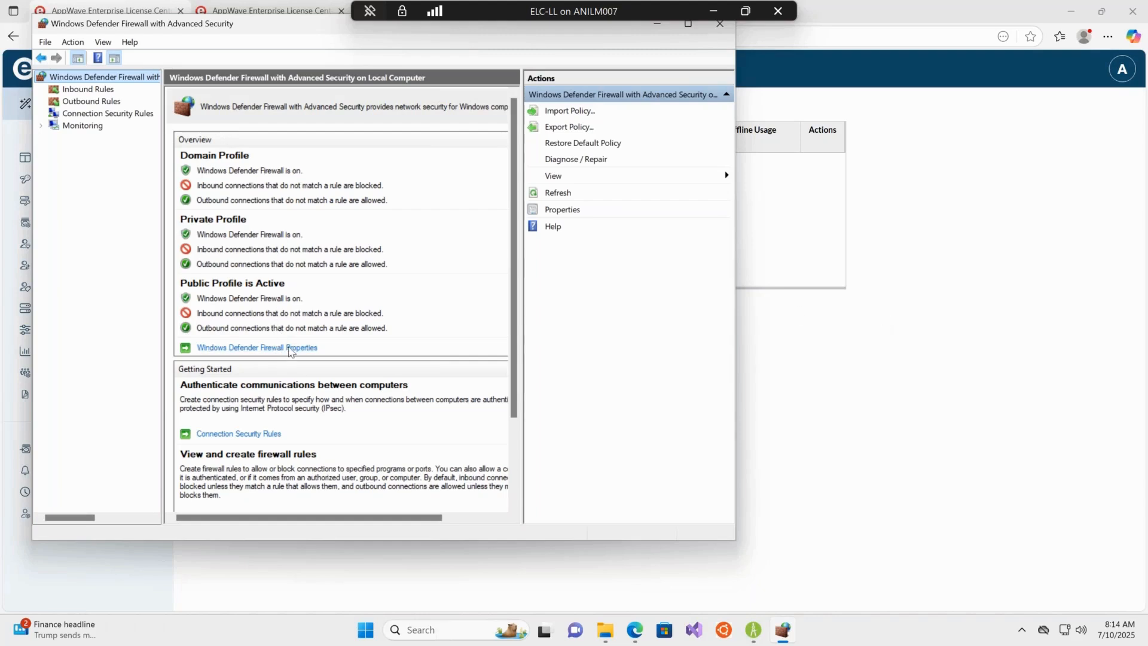
{"action": "left_click", "coordinate": [217, 349]}
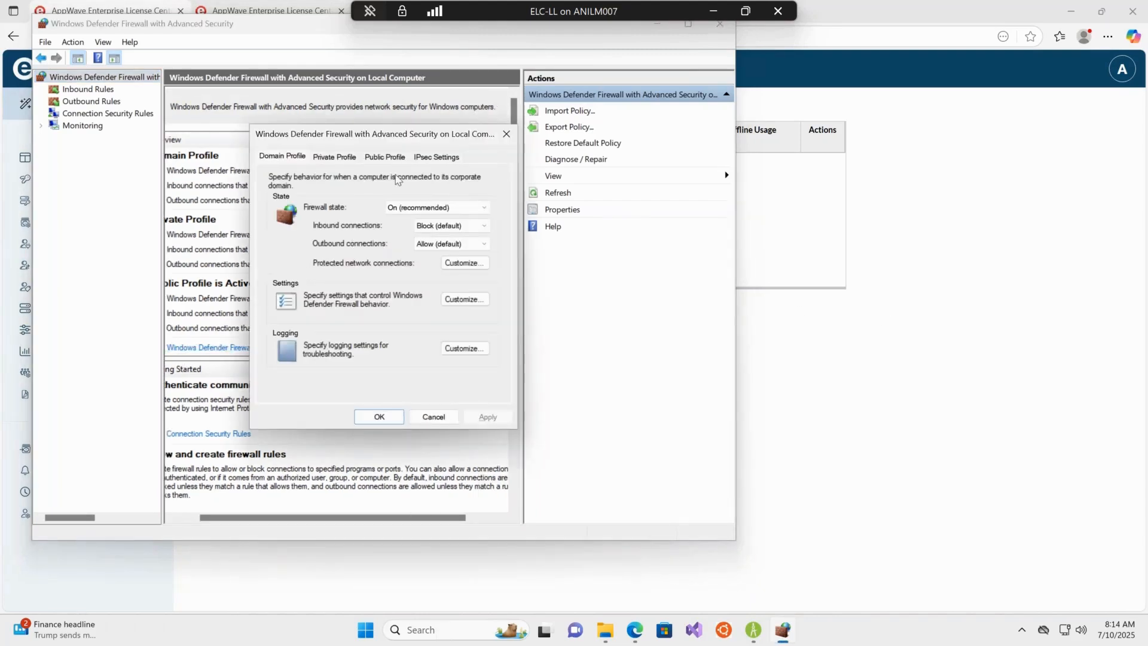
{"action": "left_click", "coordinate": [426, 416]}
Start the New Inbound Rule wizard from the Inbound Rules node.
{"action": "left_click", "coordinate": [108, 103]}
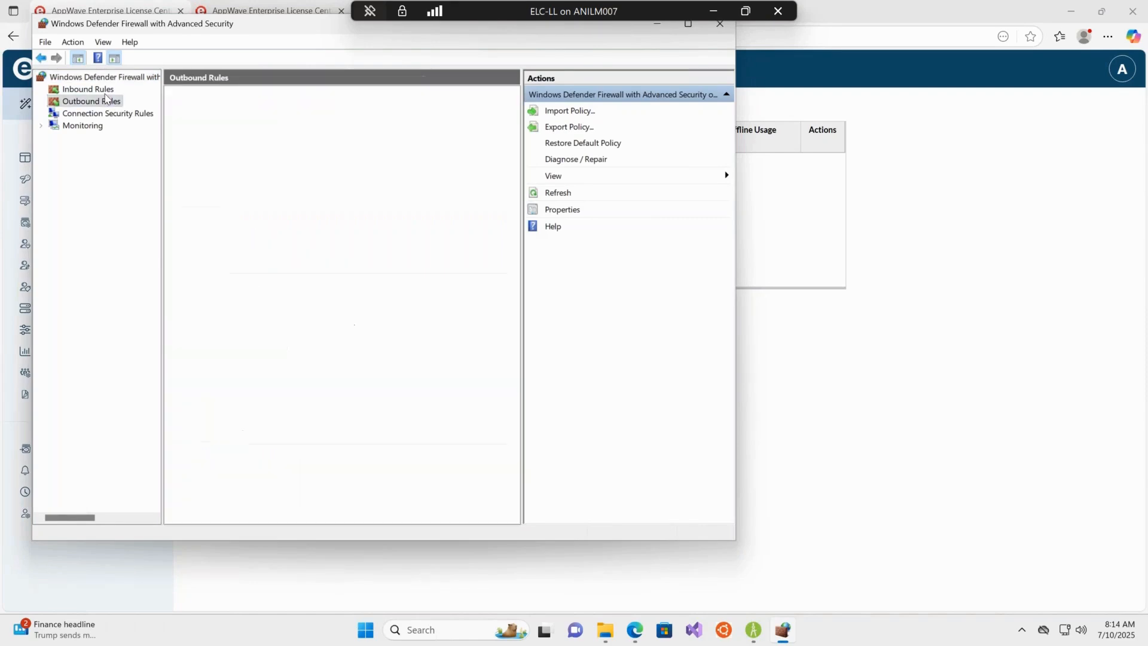
{"action": "left_click", "coordinate": [109, 91]}
{"action": "right_click", "coordinate": [109, 91]}
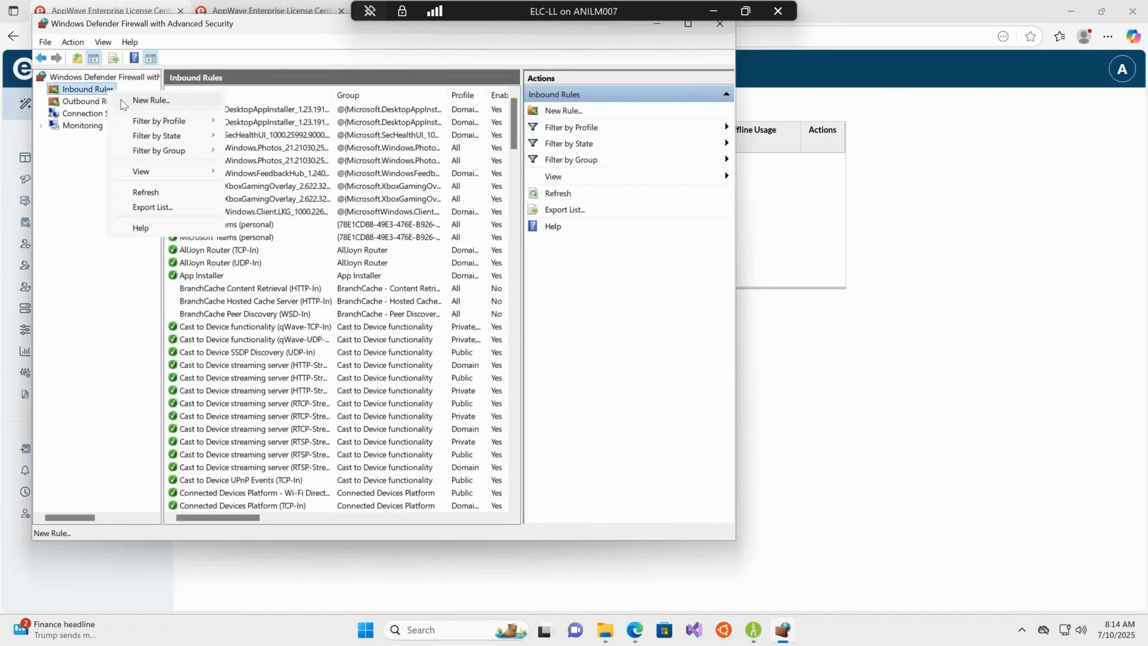
{"action": "left_click", "coordinate": [123, 101]}
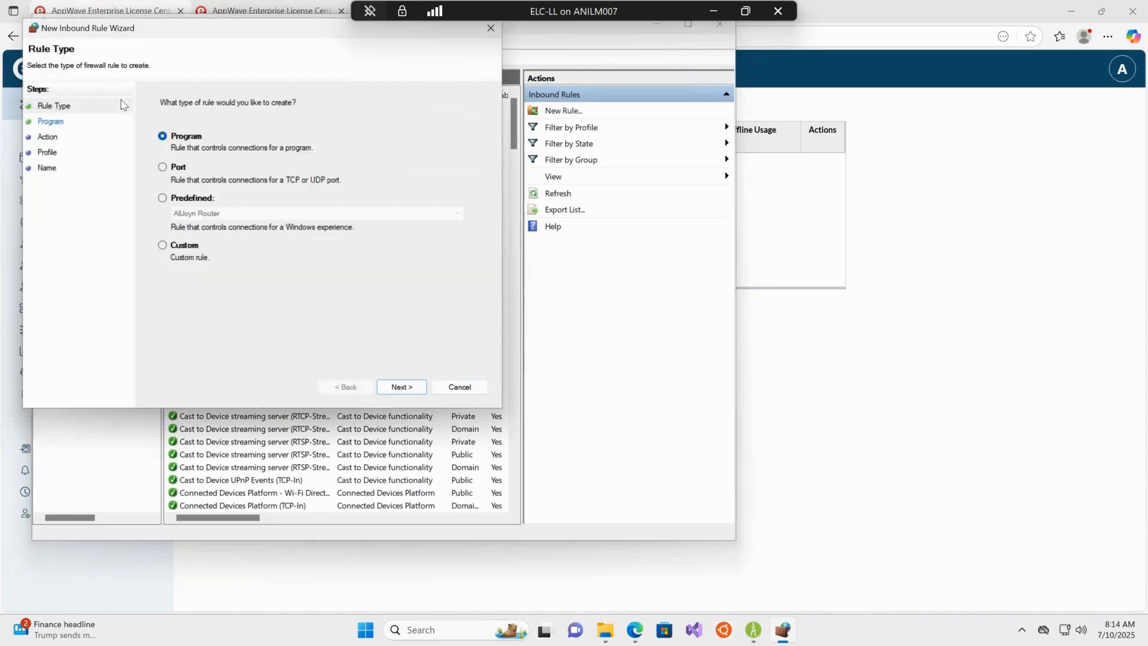
{"action": "left_click_drag", "start_coordinate": [154, 39], "coordinate": [530, 116]}
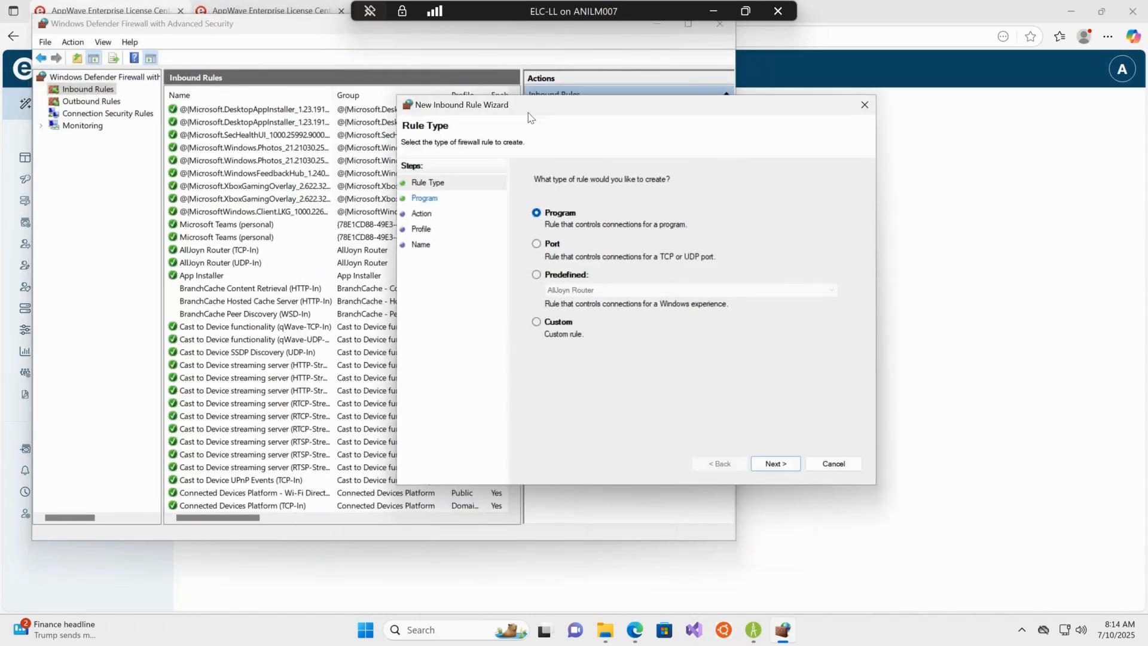
Choose a Port rule type and specify TCP local ports 5567,5580 for the new inbound rule.
{"action": "left_click", "coordinate": [537, 243]}
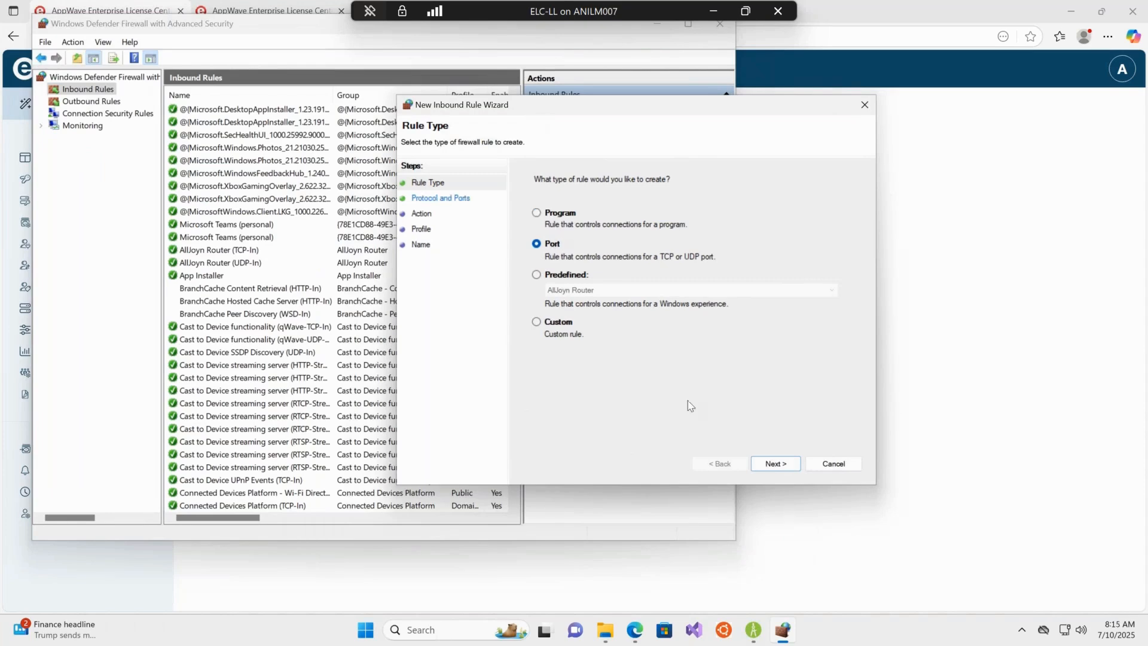
{"action": "left_click", "coordinate": [770, 465]}
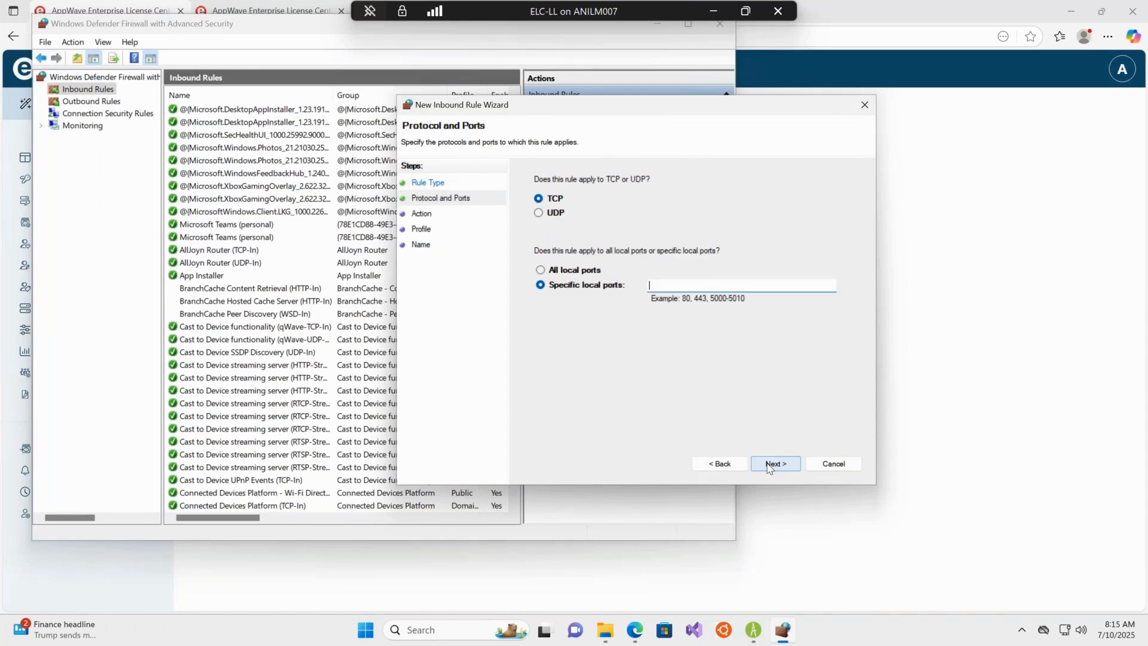
{"action": "type", "text": "5567,5580,"}
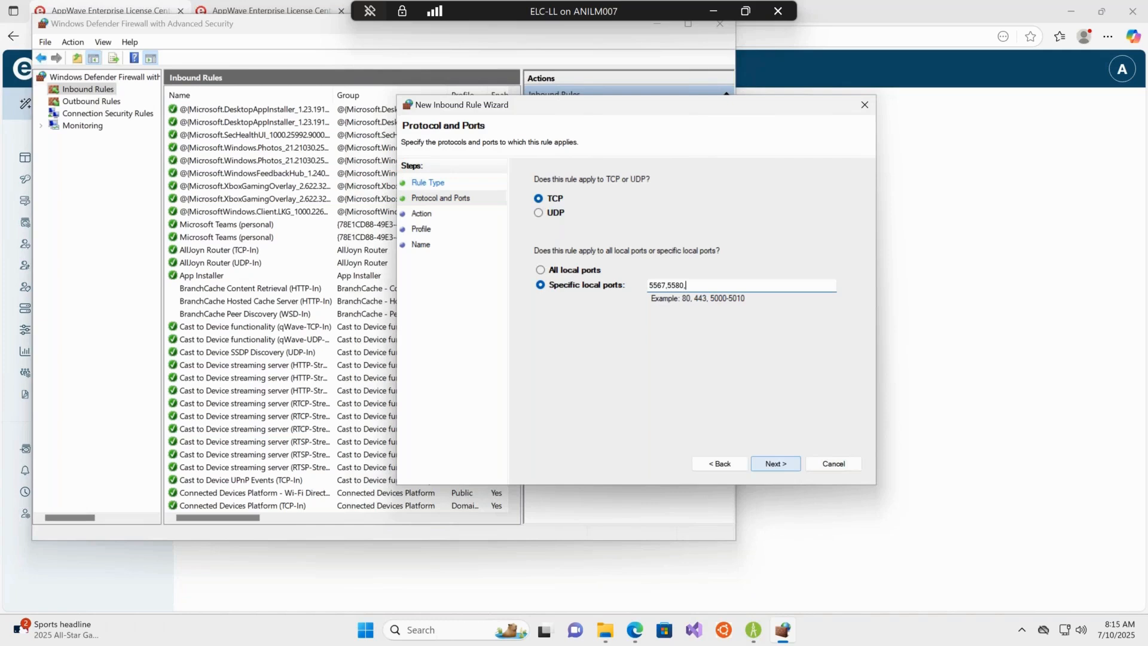
{"action": "key", "text": "BackSpace"}
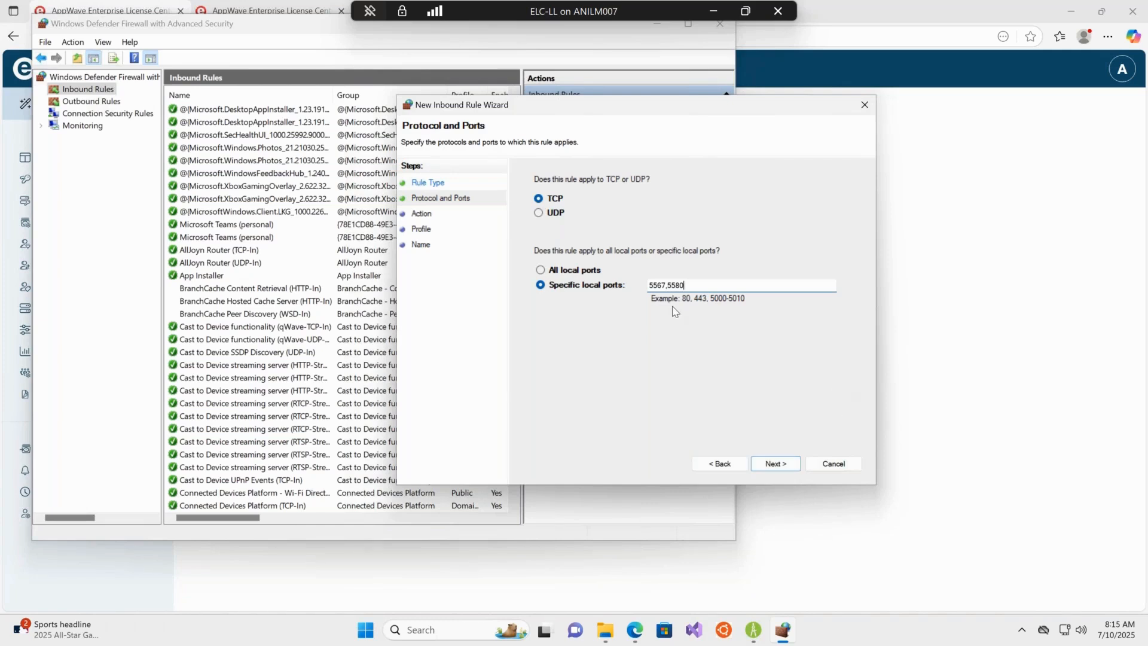
Allow the connection for Domain, Private and Public profiles, name the rule ELC, and finish the wizard.
{"action": "left_click", "coordinate": [758, 464]}
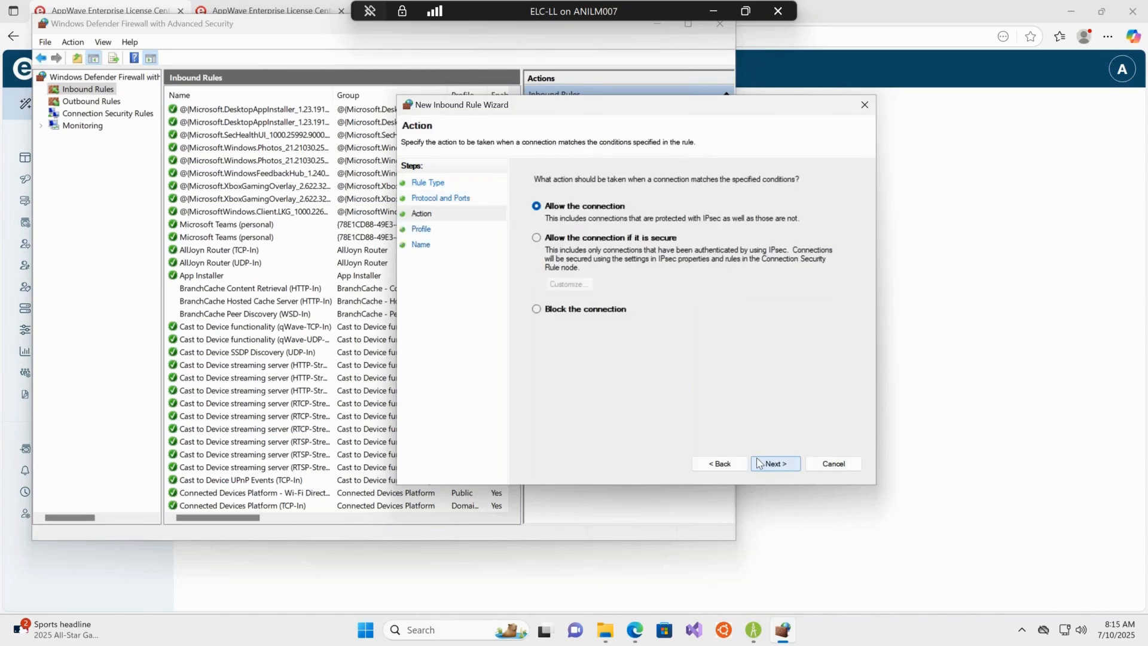
{"action": "left_click", "coordinate": [758, 464]}
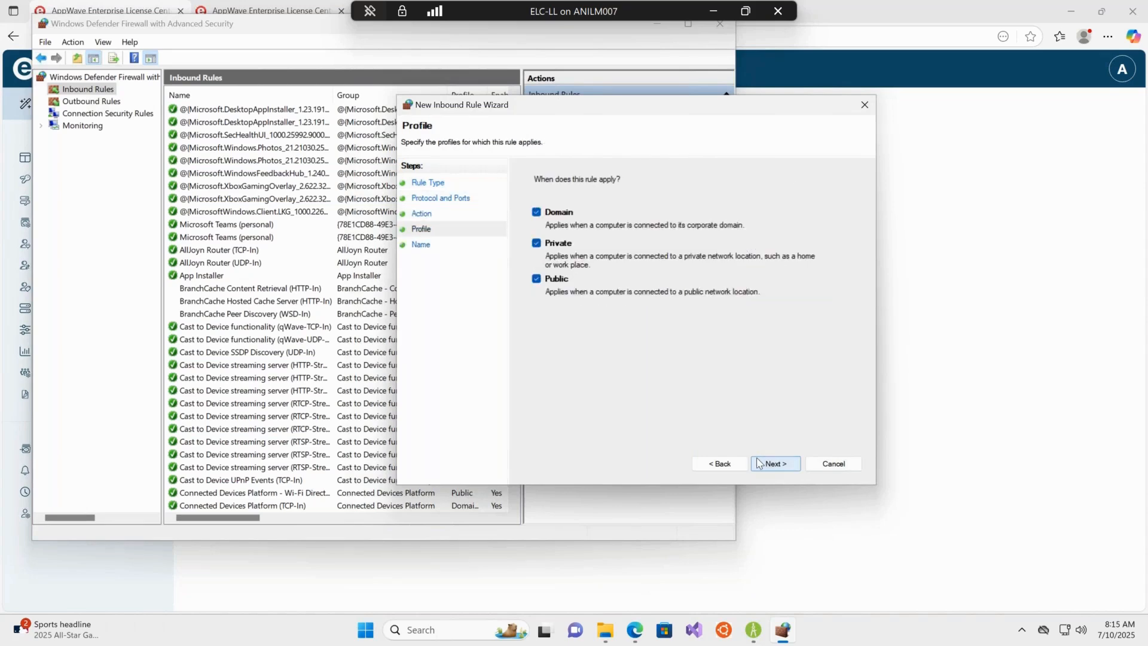
{"action": "left_click", "coordinate": [797, 464]}
{"action": "type", "text": "ELC"}
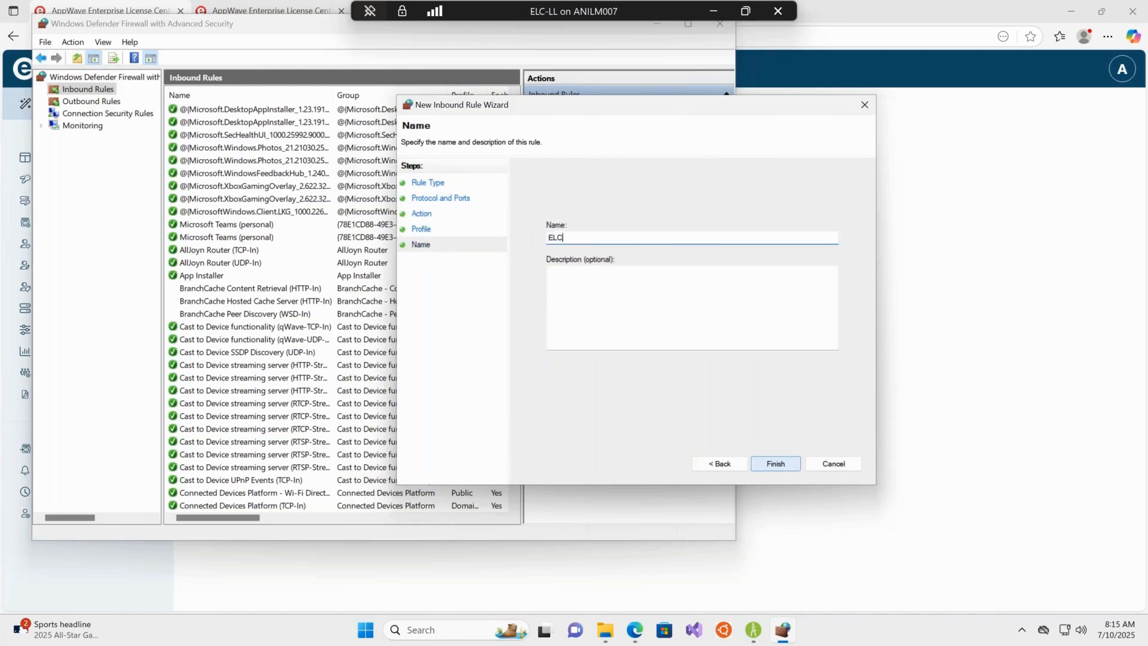
{"action": "key", "text": "Return"}
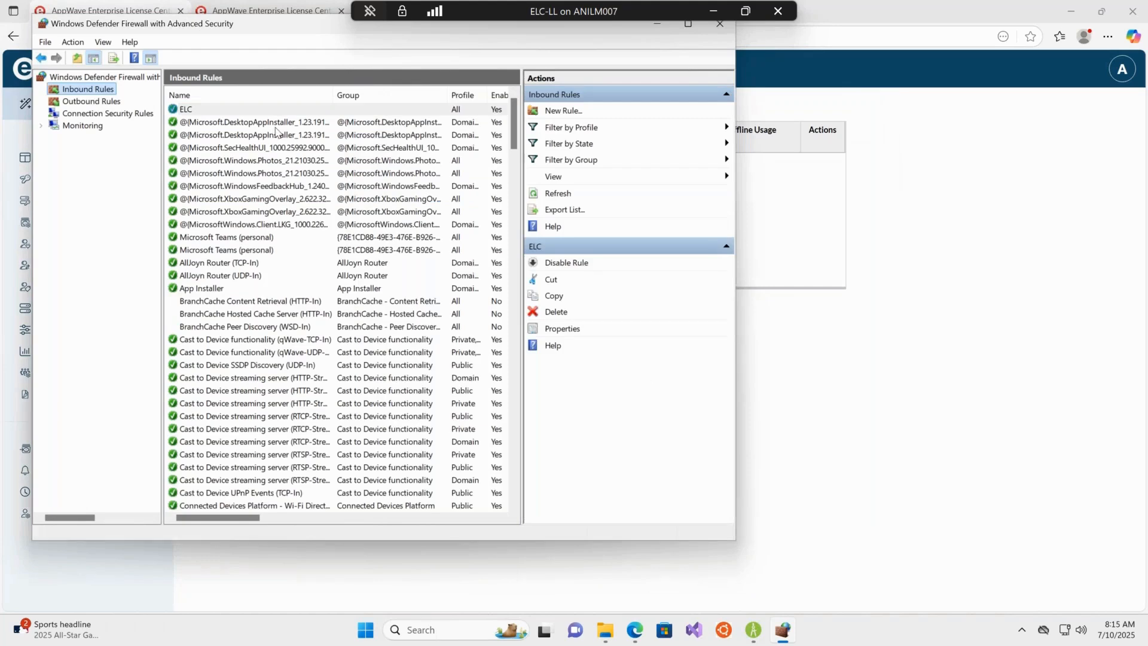
Minimize the firewall console and open the Licenses page of the license center admin console.
{"action": "left_click", "coordinate": [717, 26]}
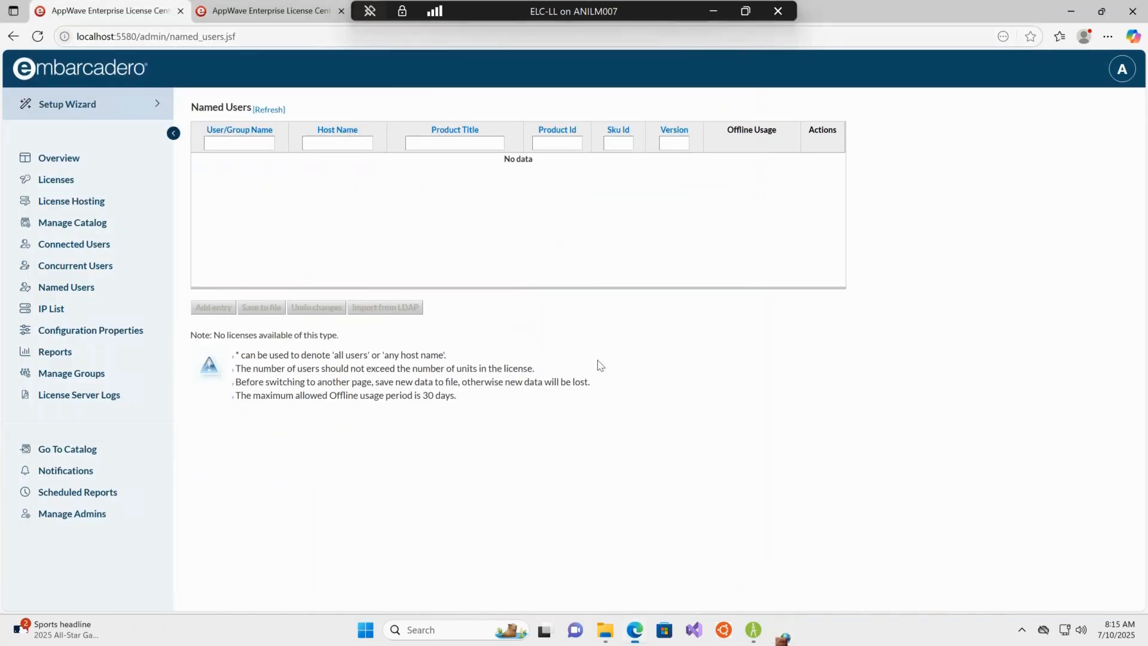
{"action": "left_click", "coordinate": [56, 183]}
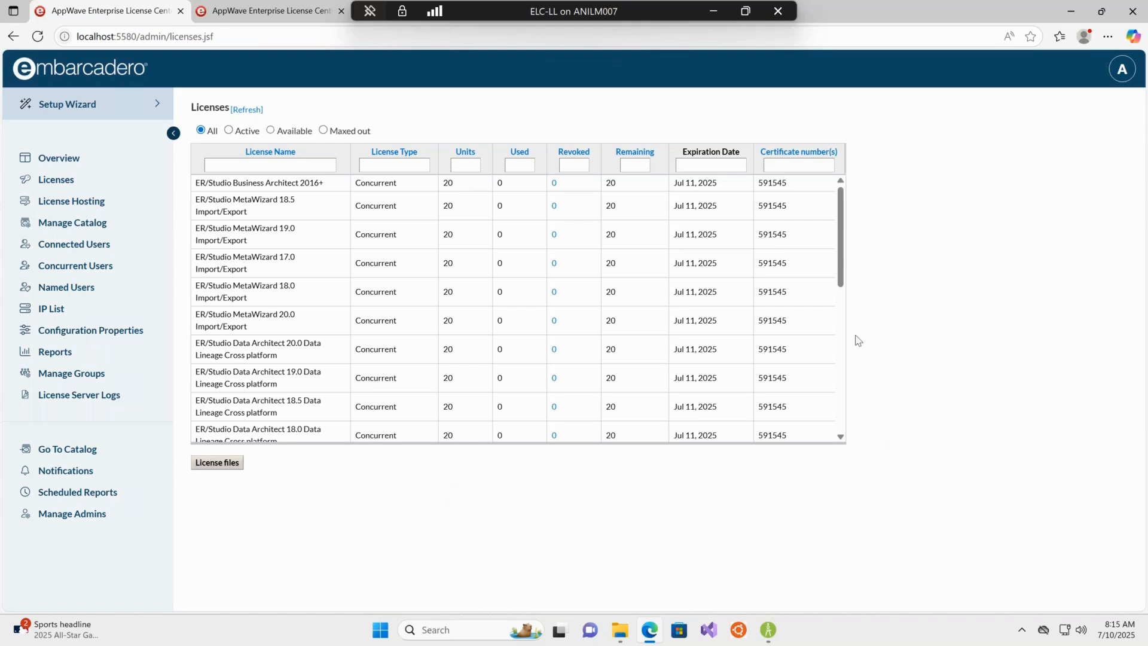
{"action": "left_click", "coordinate": [713, 13]}
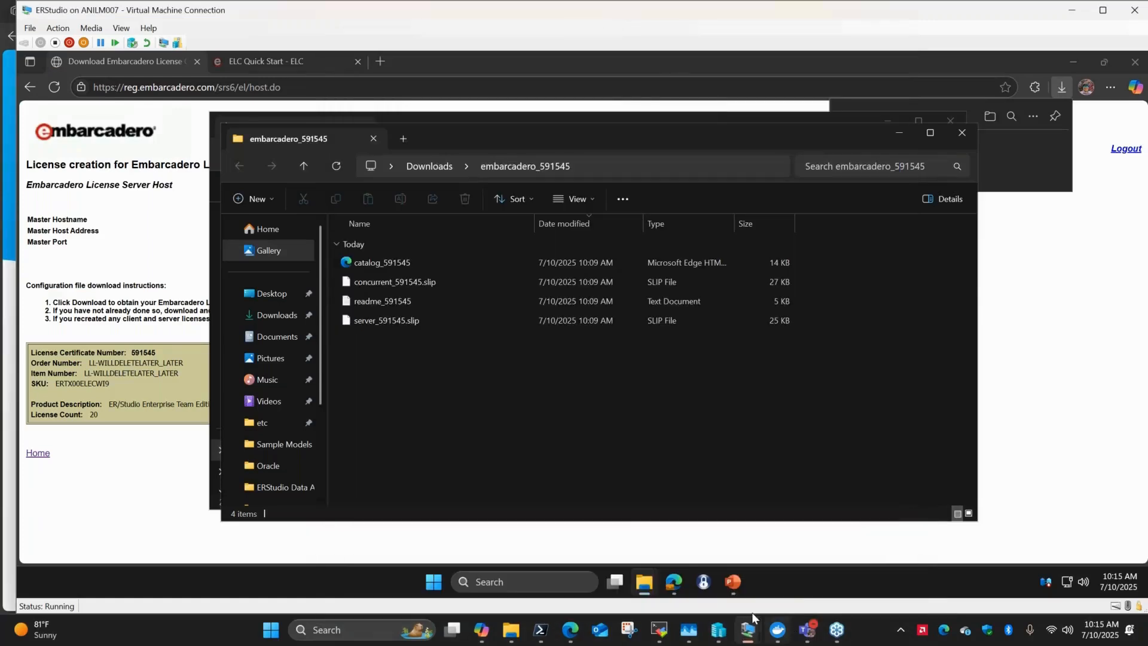
Switch to the ERStudio virtual machine window and advance the presentation to the key takeaways slide.
{"action": "left_click", "coordinate": [748, 630]}
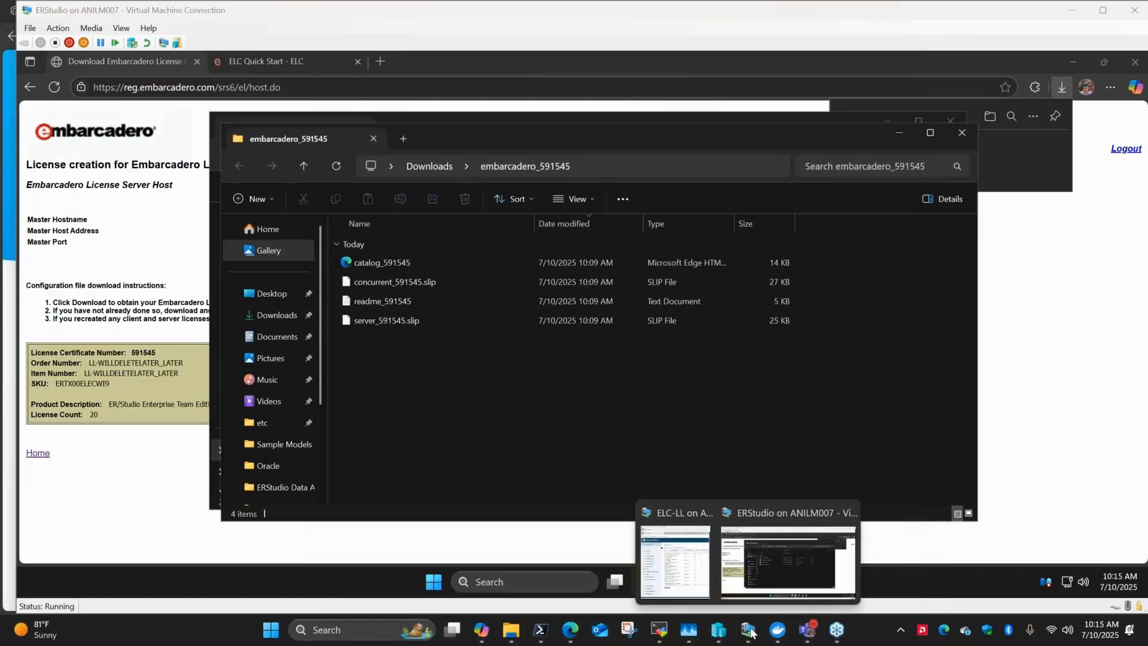
{"action": "left_click", "coordinate": [755, 566]}
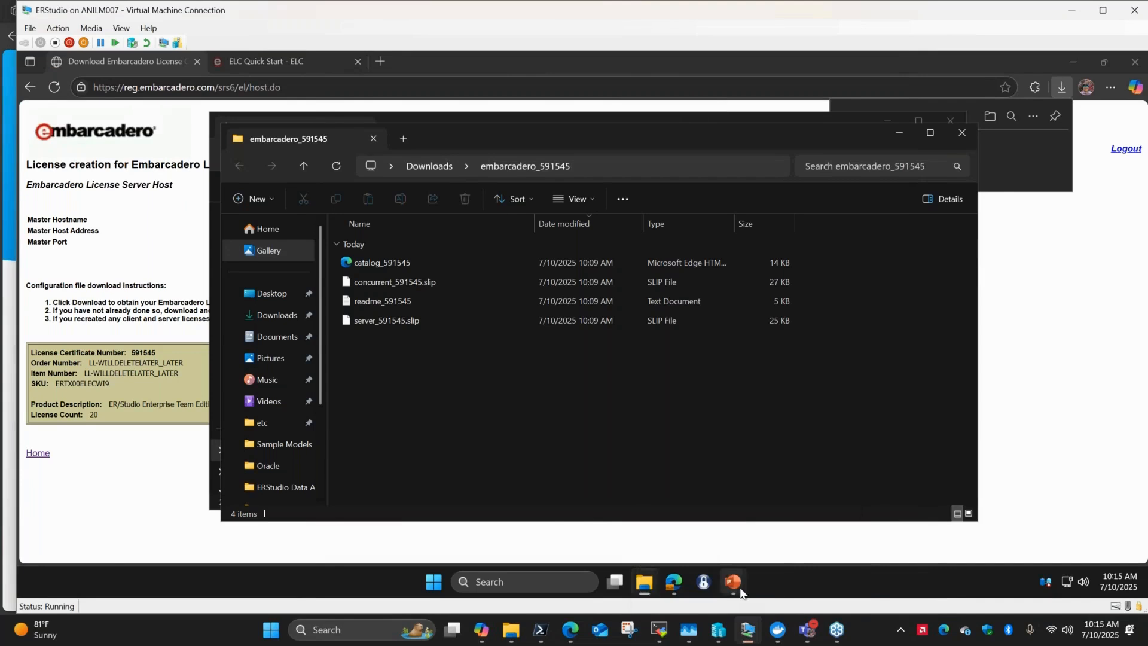
{"action": "mouse_move", "coordinate": [732, 581]}
{"action": "left_click", "coordinate": [788, 538]}
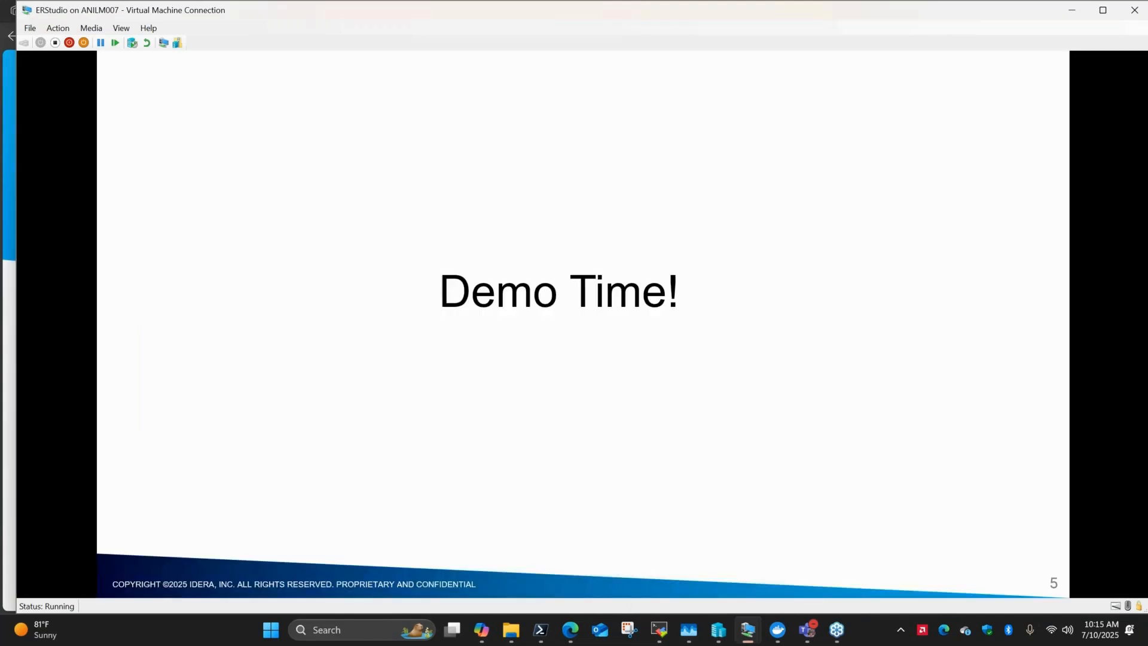
{"action": "key", "text": "Right"}
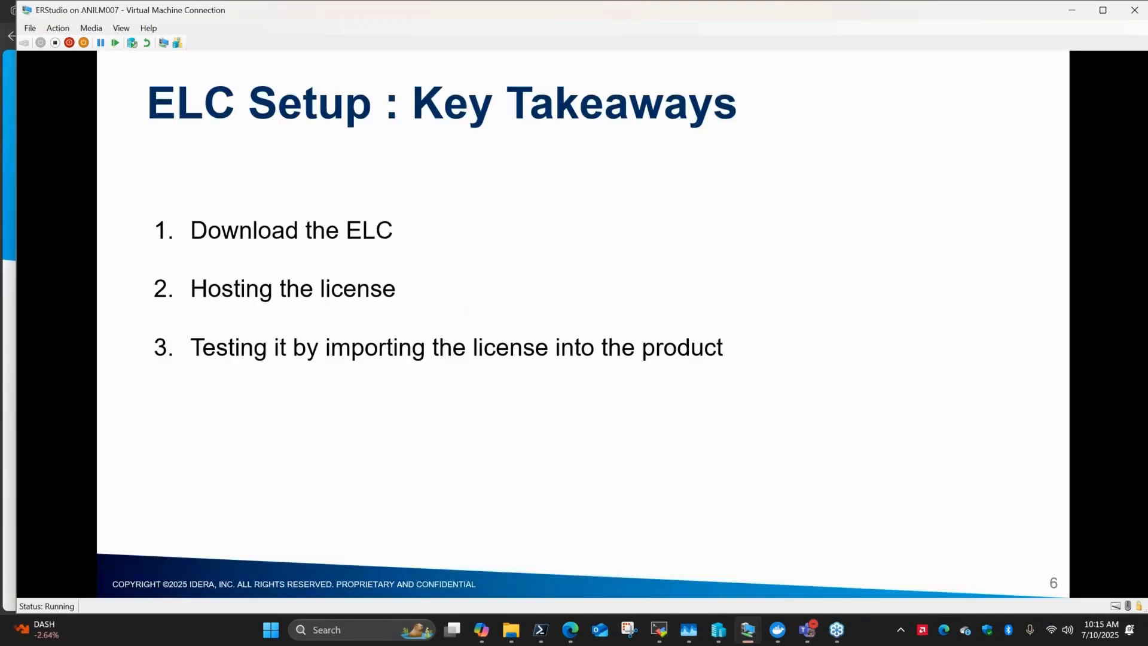